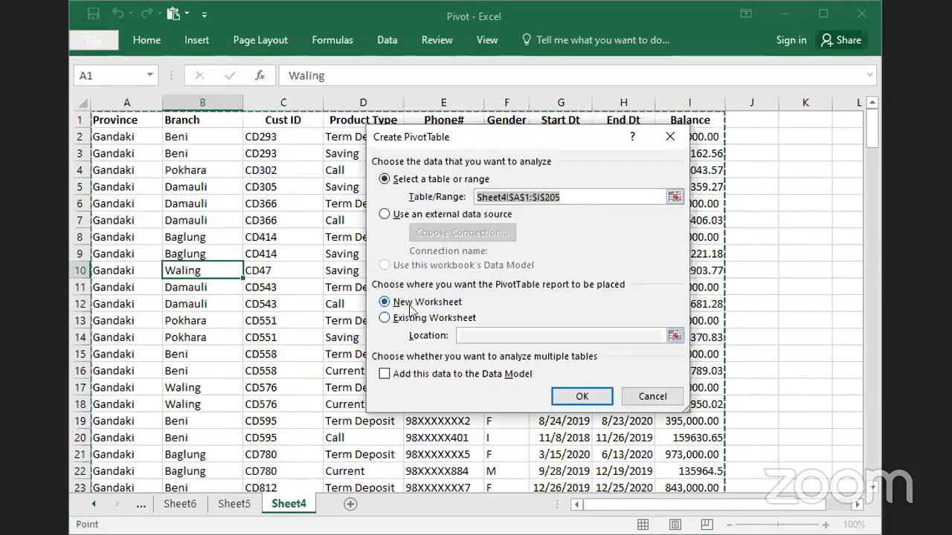
- Create a PivotTable from Sheet4!$A$1:$I$205 on a new worksheet, with Branch and Province as rows and the sum of Balance as values
{"action": "left_click", "coordinate": [582, 397]}
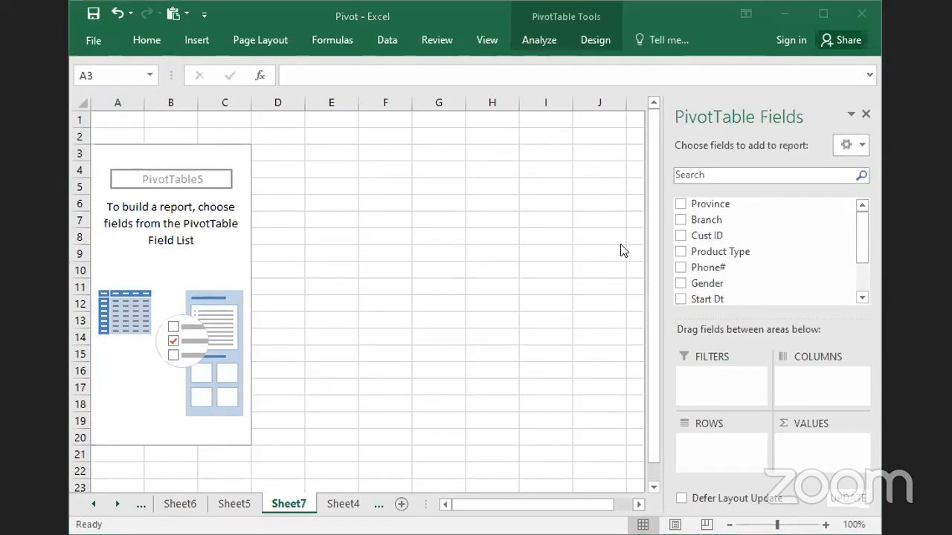
{"action": "left_click", "coordinate": [679, 220]}
{"action": "left_click", "coordinate": [681, 206]}
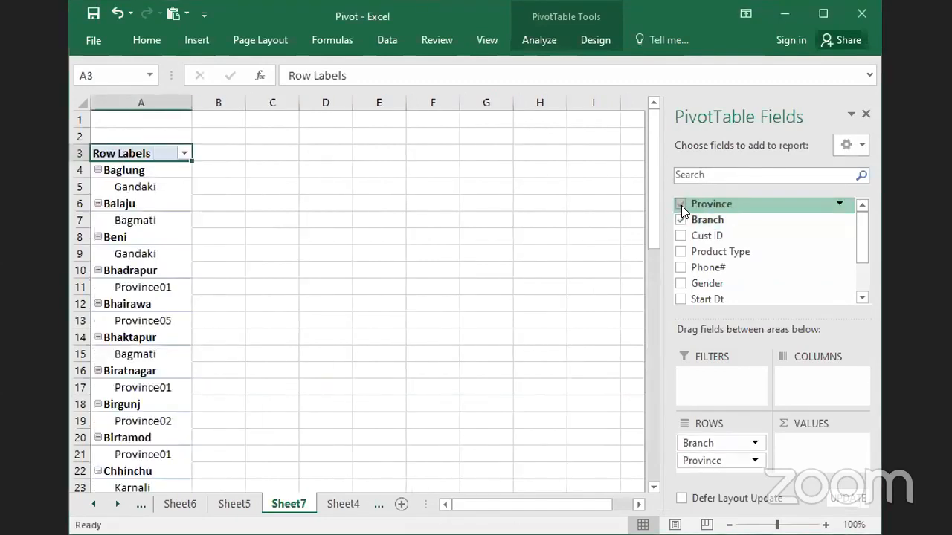
{"action": "left_click_drag", "start_coordinate": [860, 239], "coordinate": [811, 282]}
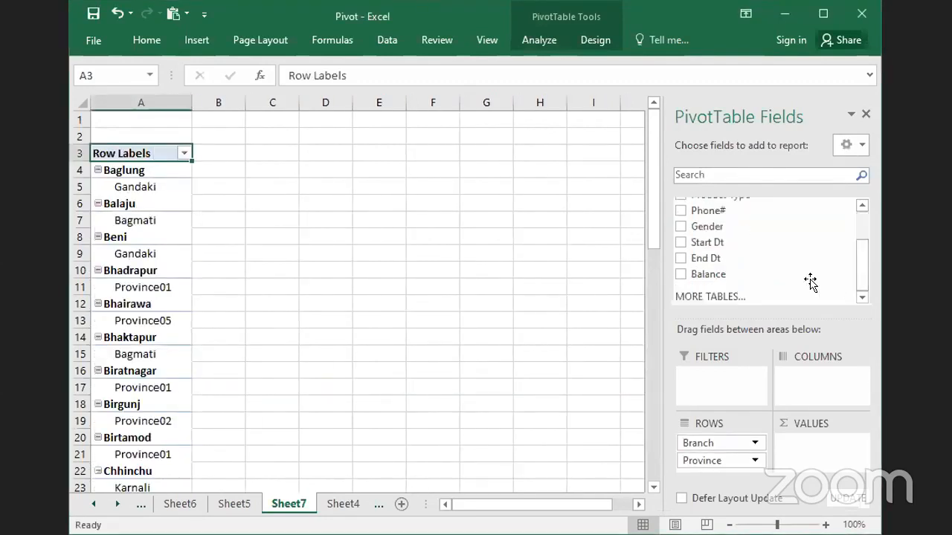
{"action": "left_click", "coordinate": [681, 275]}
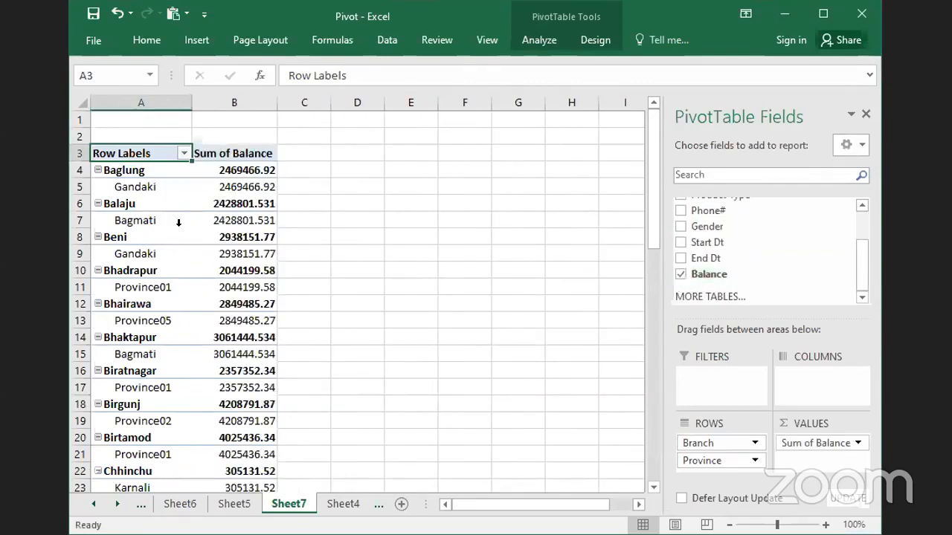
- Reorder the PivotTable's row fields so that Branch is nested under Province
{"action": "left_click", "coordinate": [125, 171]}
{"action": "left_click", "coordinate": [127, 186]}
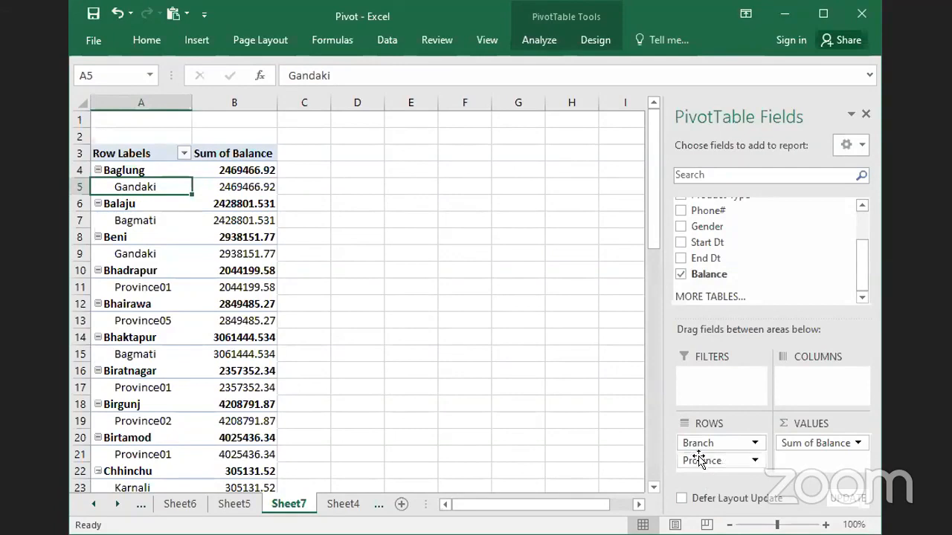
{"action": "left_click_drag", "start_coordinate": [697, 444], "coordinate": [708, 476]}
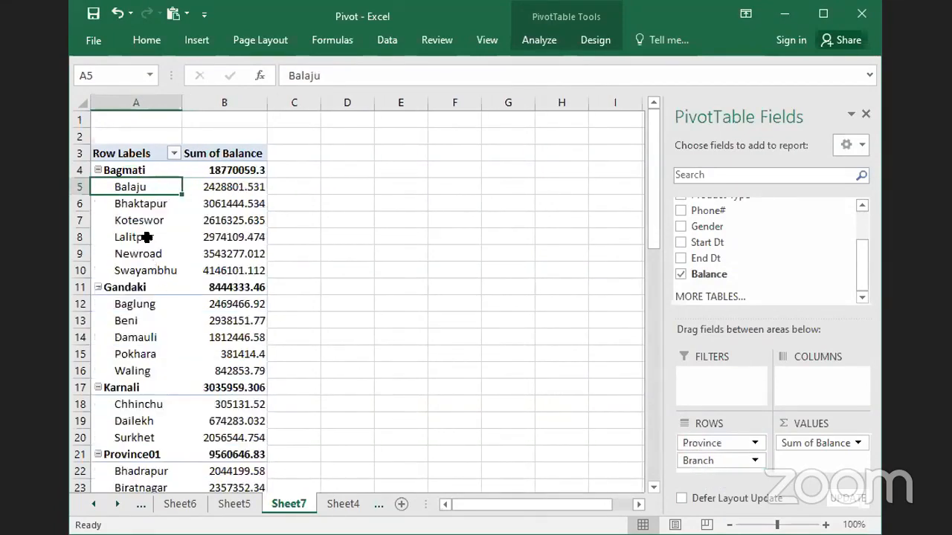
{"action": "left_click", "coordinate": [311, 242]}
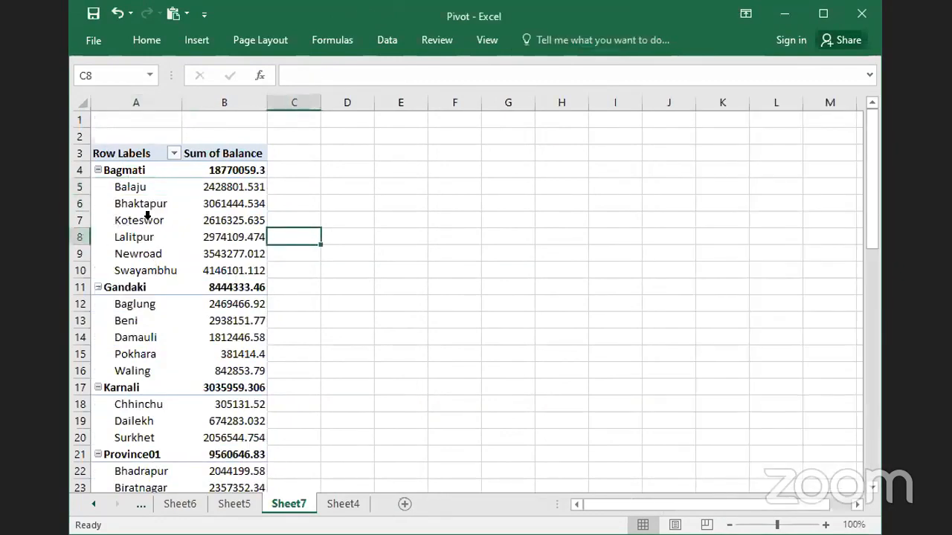
{"action": "scroll", "coordinate": [175, 257], "scroll_direction": "down", "scroll_amount": 1}
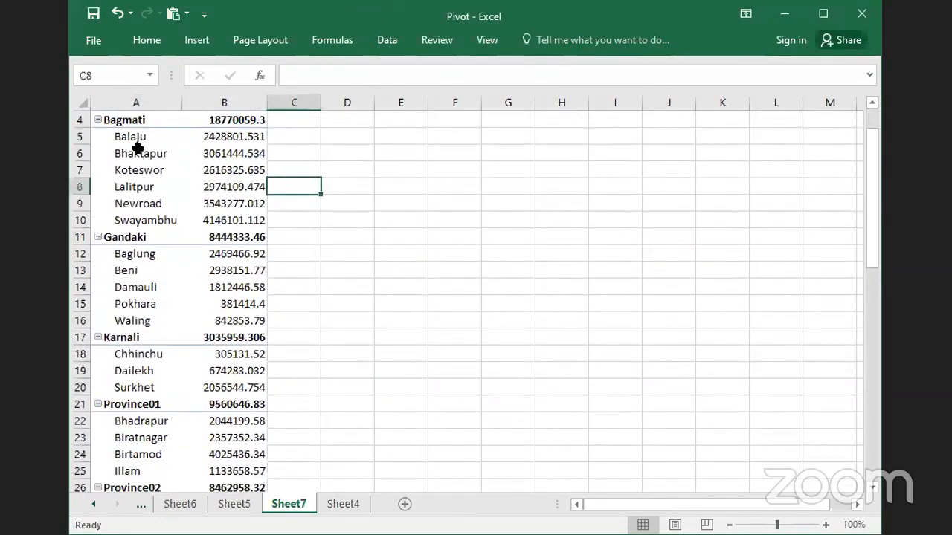
{"action": "scroll", "coordinate": [345, 356], "scroll_direction": "up", "scroll_amount": 1}
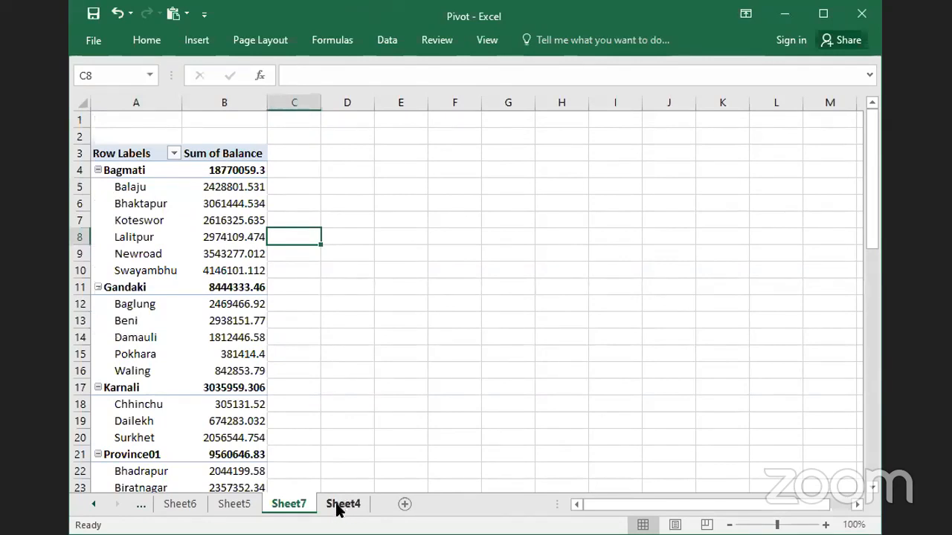
{"action": "left_click", "coordinate": [719, 488]}
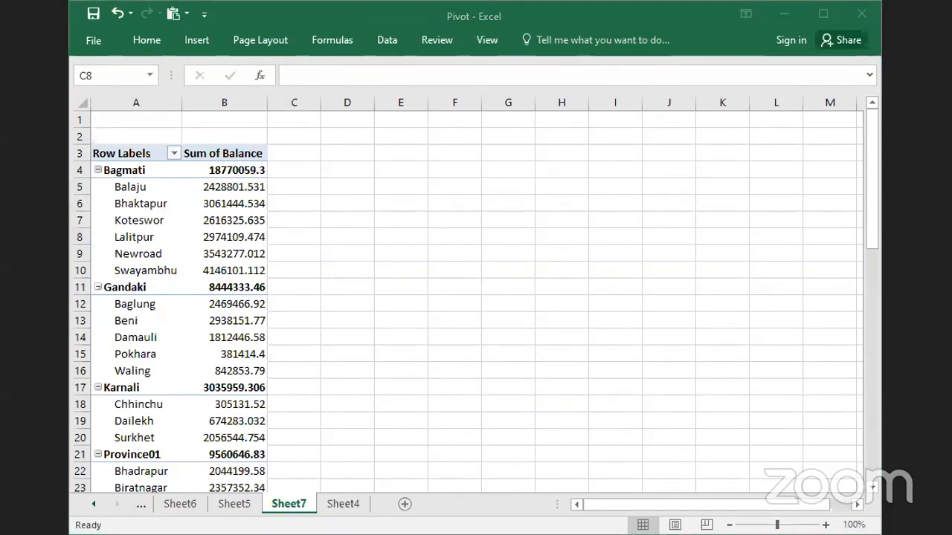
- Create another PivotTable on a new worksheet from the customer data in Sheet4
{"action": "left_click", "coordinate": [338, 504]}
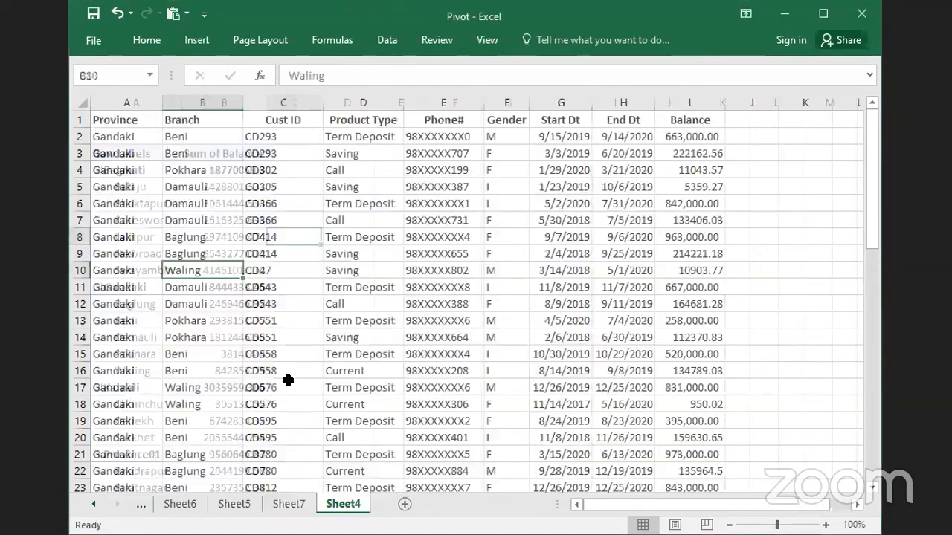
{"action": "left_click", "coordinate": [194, 37]}
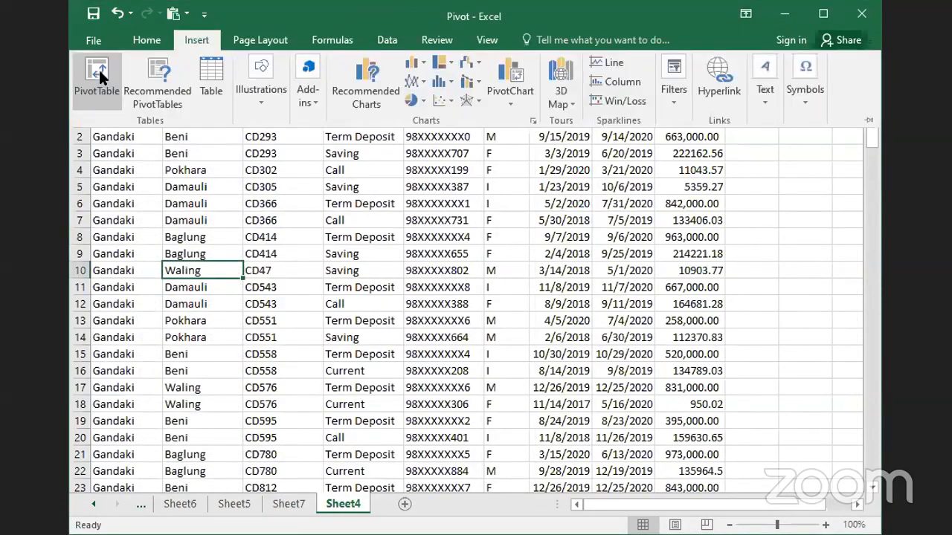
{"action": "left_click", "coordinate": [97, 66]}
{"action": "left_click", "coordinate": [576, 397]}
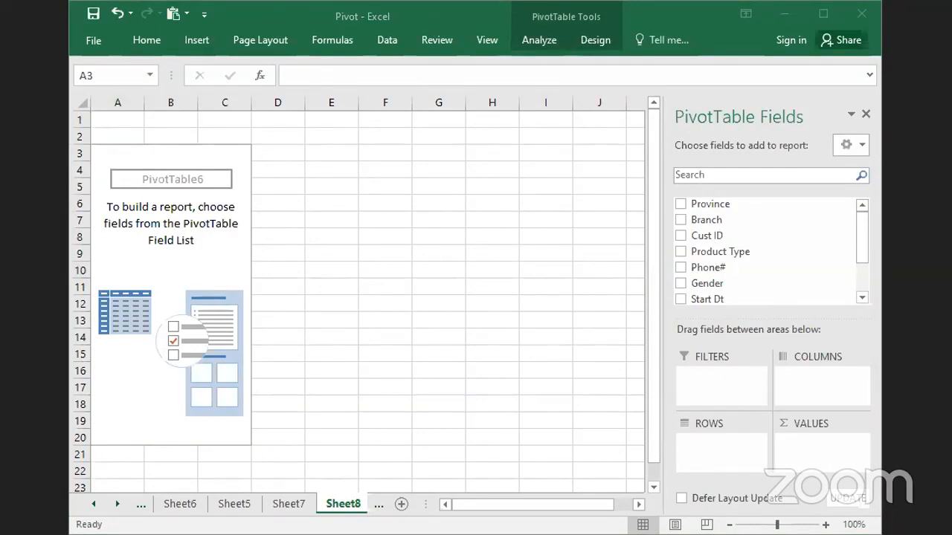
{"action": "left_click", "coordinate": [389, 345]}
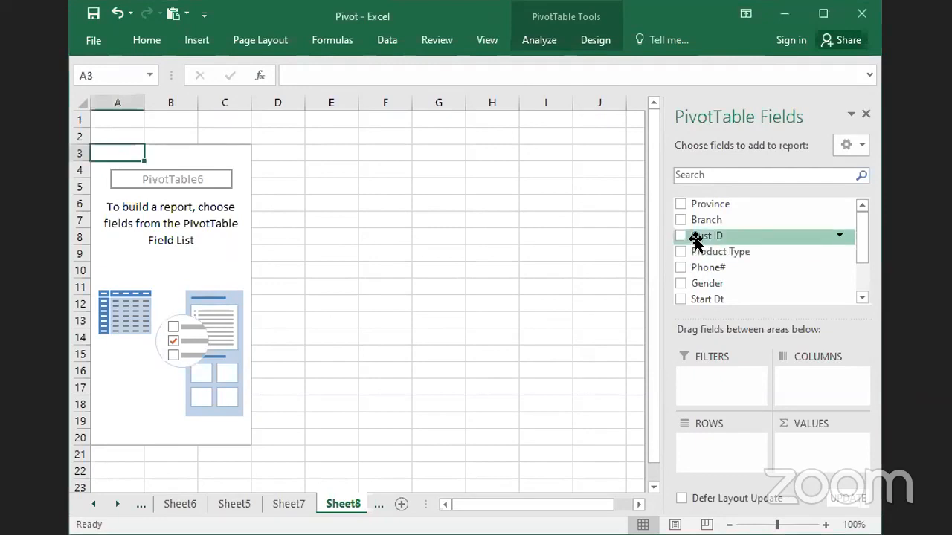
- Add Province to the rows and Balance to the values of the new PivotTable
{"action": "left_click", "coordinate": [680, 204]}
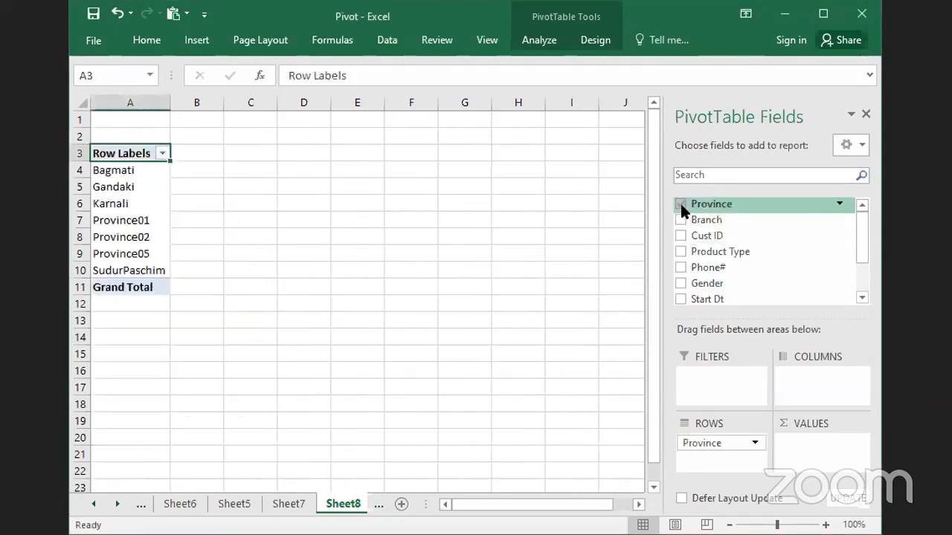
{"action": "left_click_drag", "start_coordinate": [862, 256], "coordinate": [862, 285]}
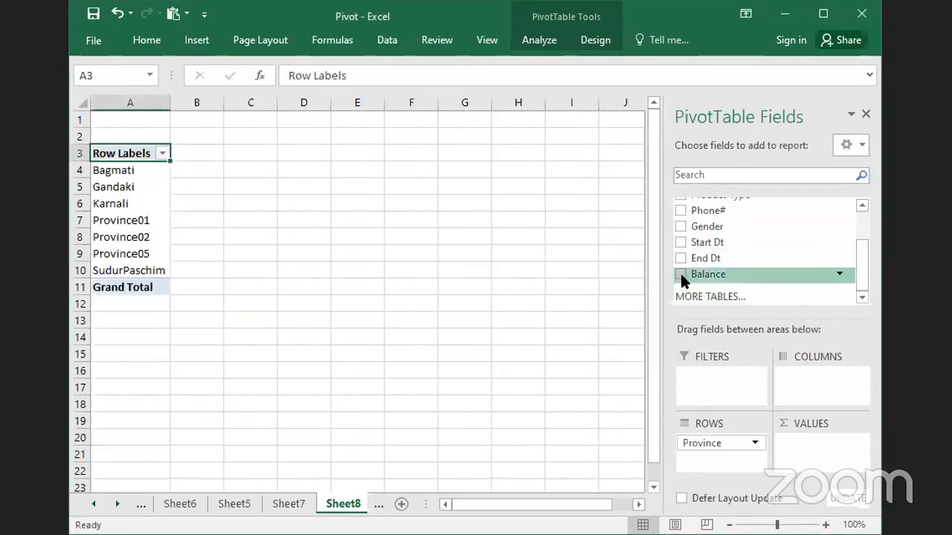
{"action": "left_click", "coordinate": [680, 273]}
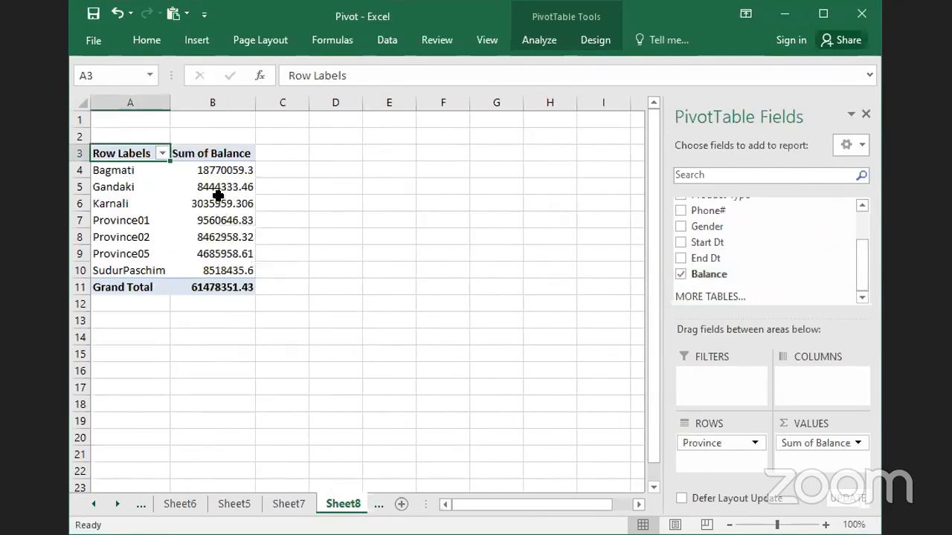
{"action": "left_click_drag", "start_coordinate": [277, 153], "coordinate": [276, 286]}
{"action": "left_click", "coordinate": [222, 230]}
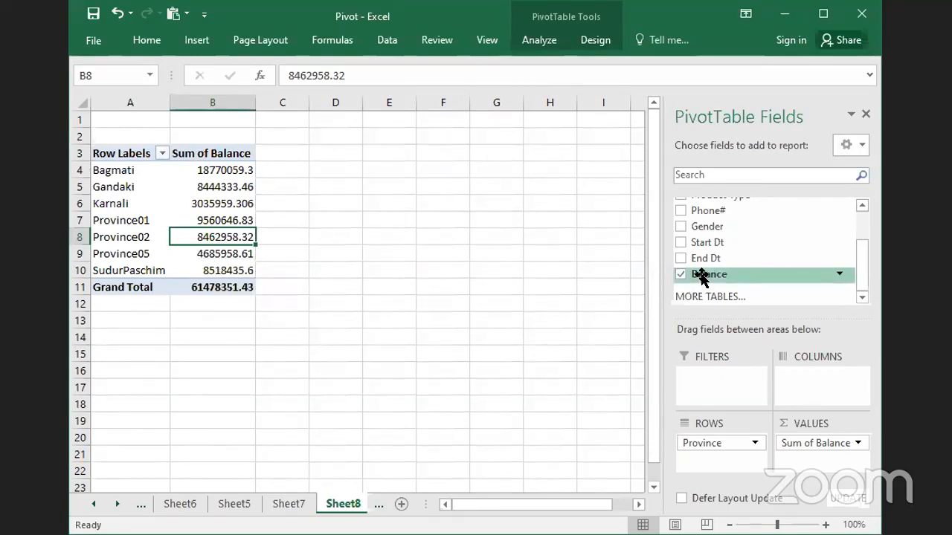
- Add the Balance field a second time to the PivotTable's values
{"action": "left_click_drag", "start_coordinate": [703, 276], "coordinate": [799, 464]}
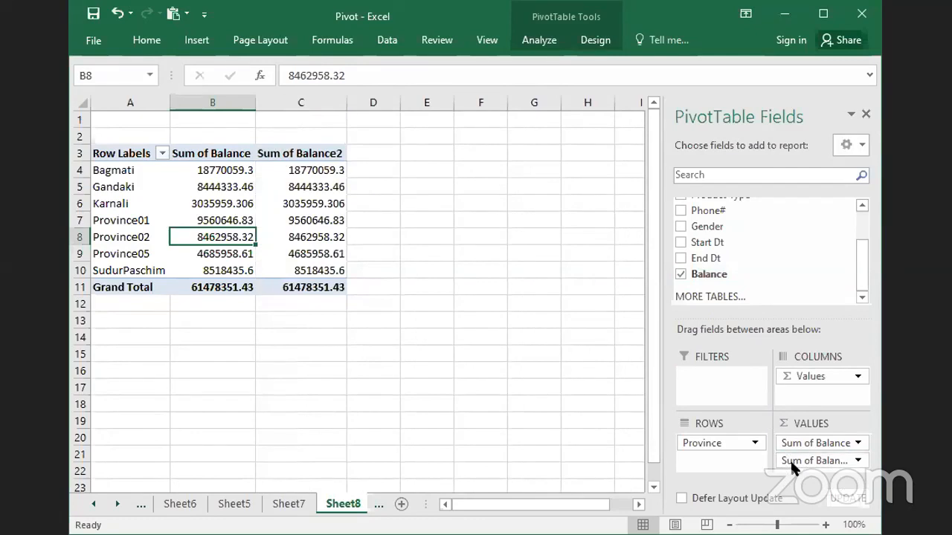
{"action": "left_click", "coordinate": [258, 204]}
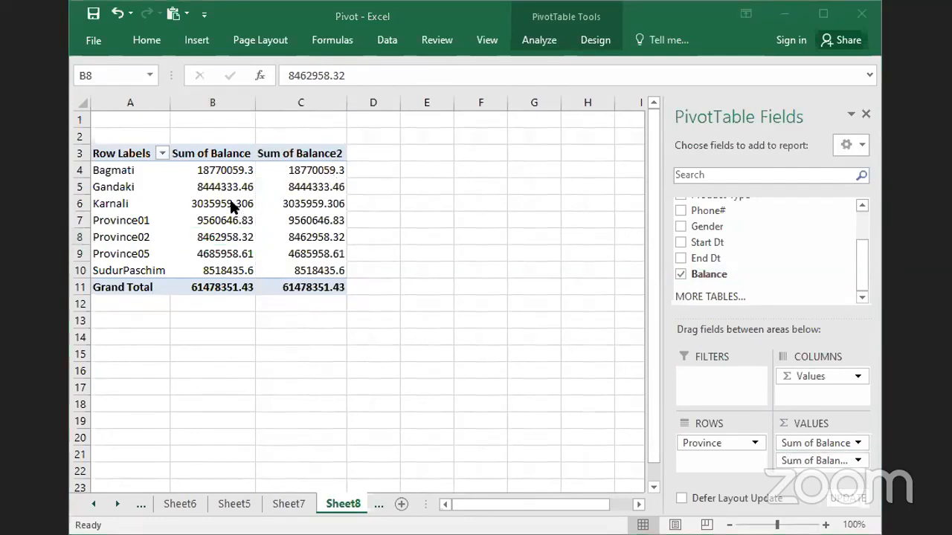
{"action": "left_click", "coordinate": [291, 198]}
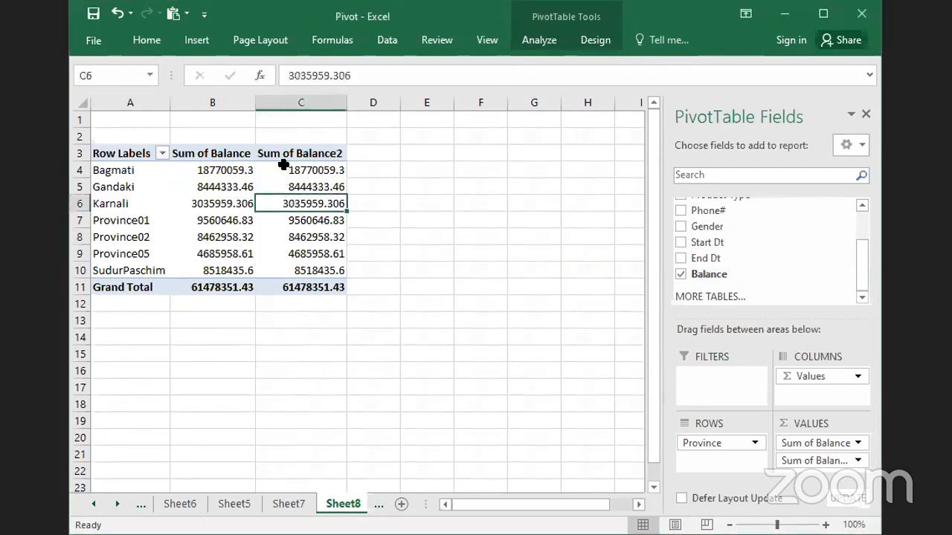
{"action": "left_click_drag", "start_coordinate": [286, 168], "coordinate": [290, 265]}
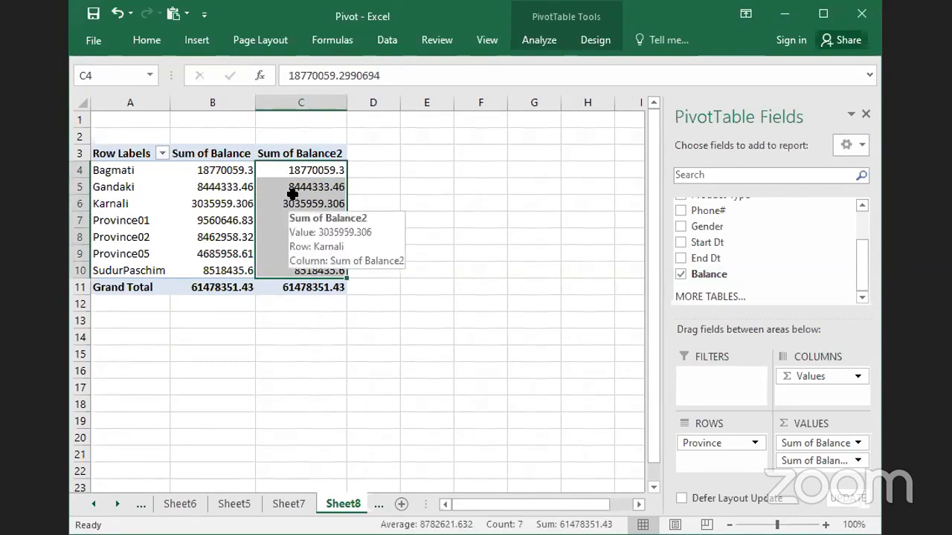
{"action": "left_click", "coordinate": [325, 223]}
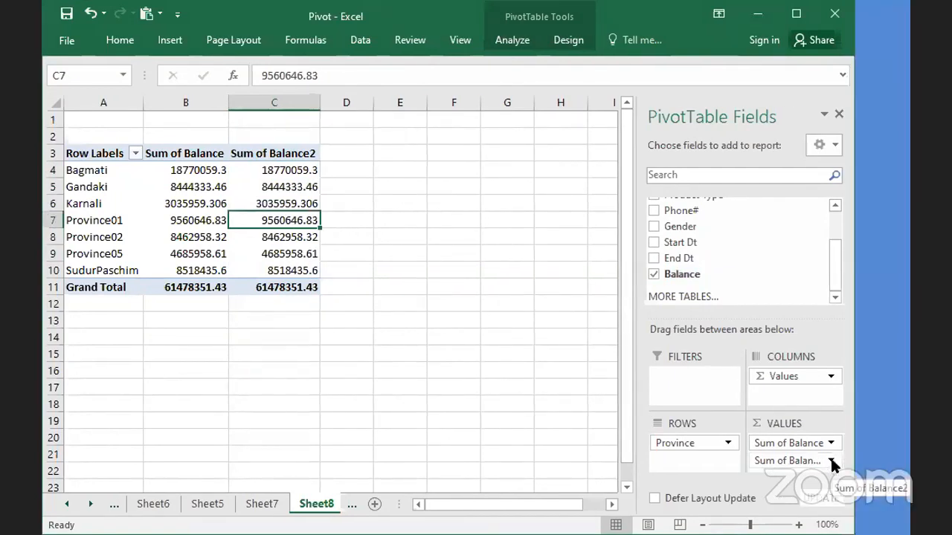
- Change the second Balance value field to summarize by Count
{"action": "left_click", "coordinate": [831, 460]}
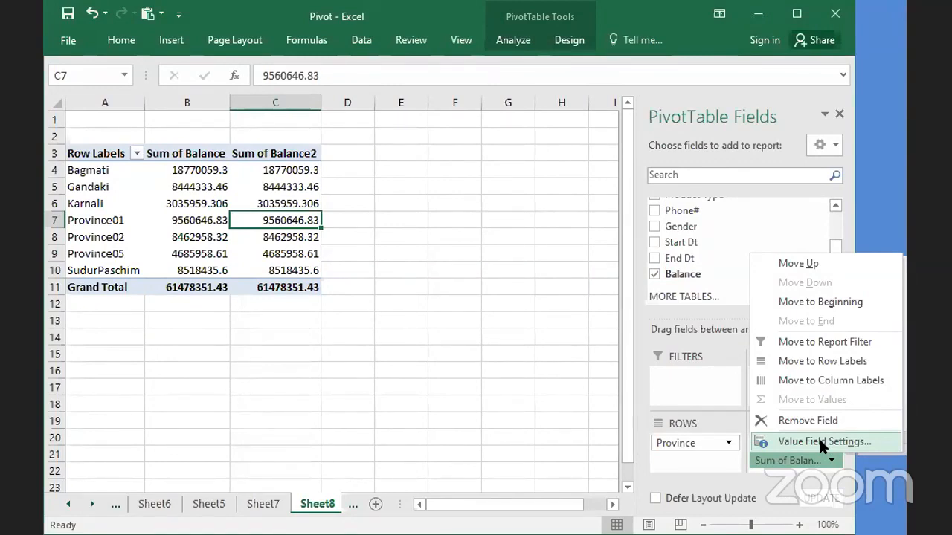
{"action": "left_click", "coordinate": [818, 441]}
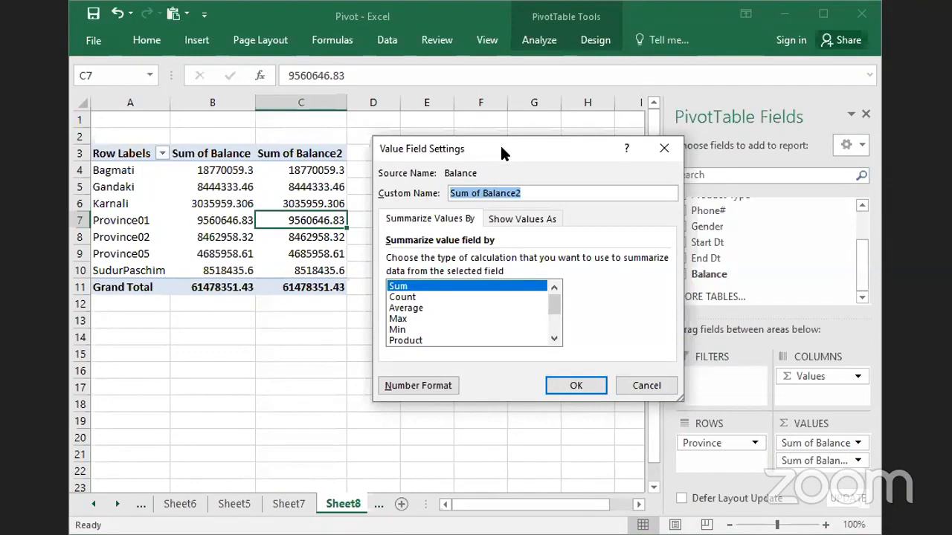
{"action": "left_click_drag", "start_coordinate": [501, 149], "coordinate": [507, 140]}
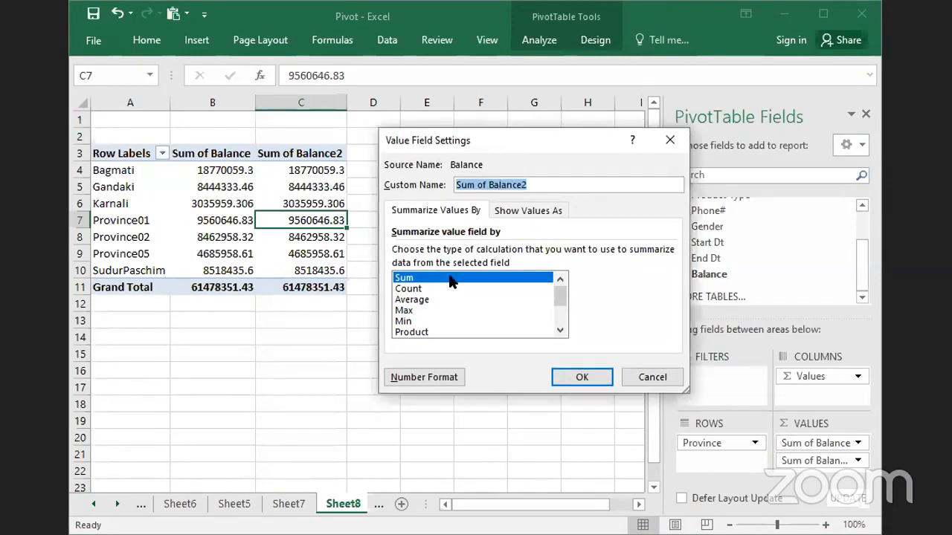
{"action": "left_click", "coordinate": [402, 289]}
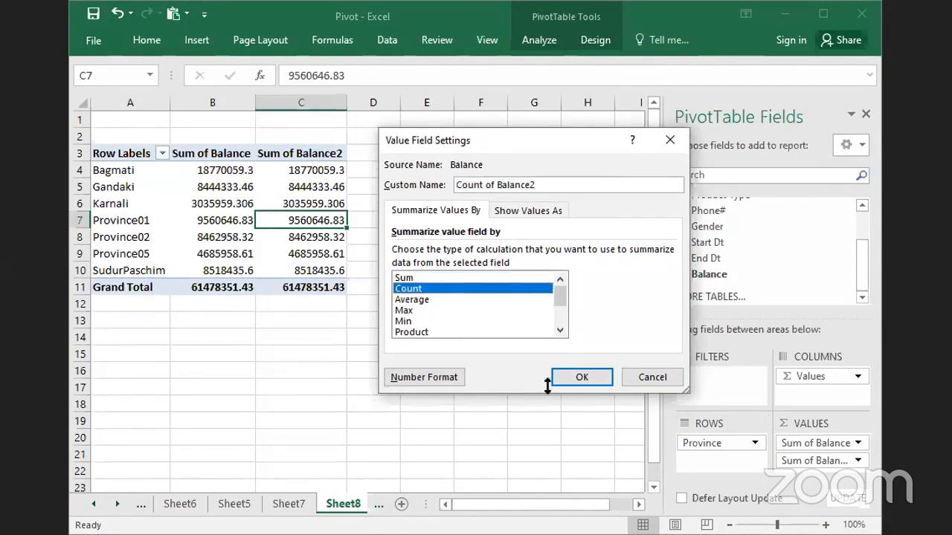
{"action": "left_click", "coordinate": [576, 373]}
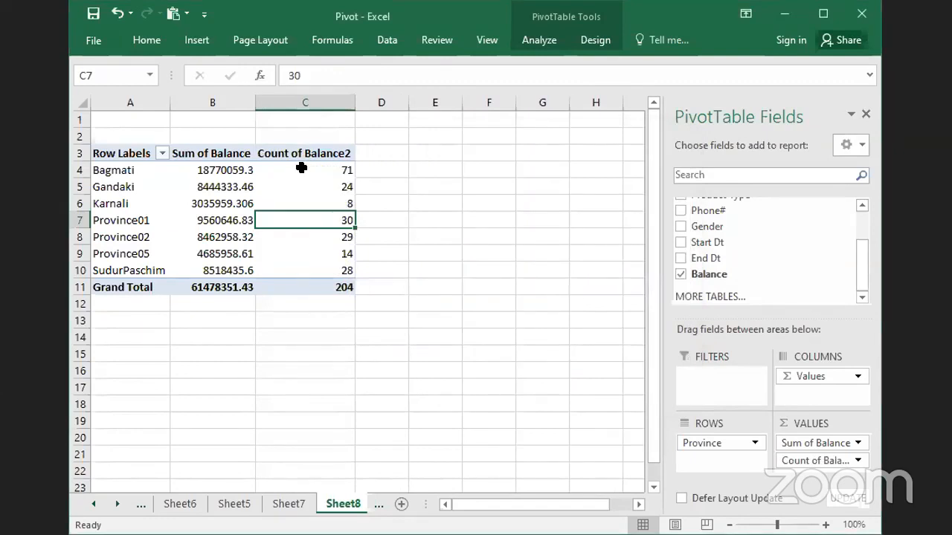
{"action": "mouse_move", "coordinate": [316, 256]}
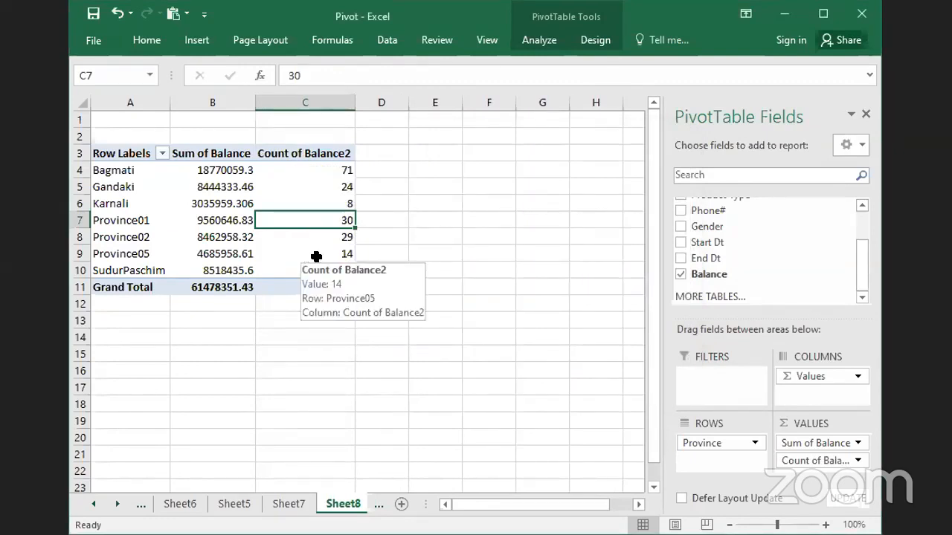
{"action": "left_click", "coordinate": [198, 205]}
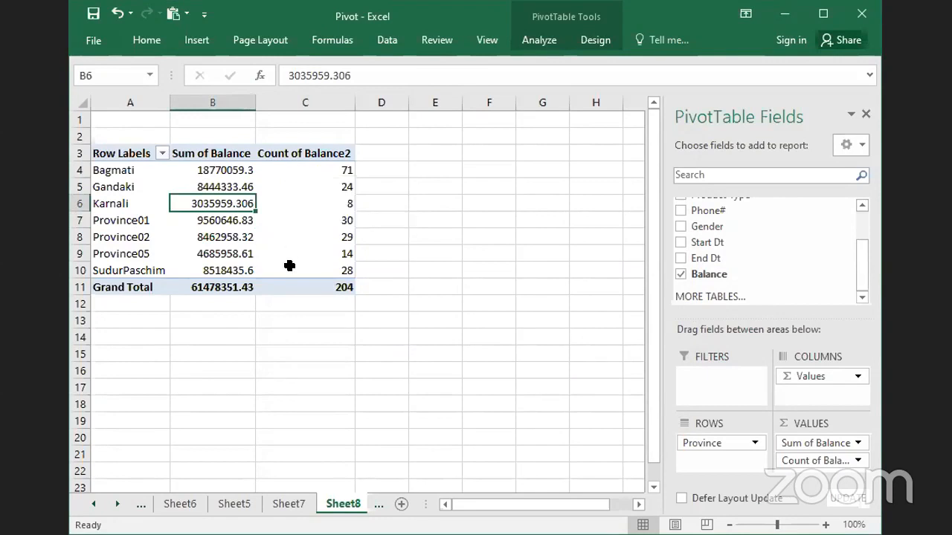
{"action": "left_click", "coordinate": [154, 356]}
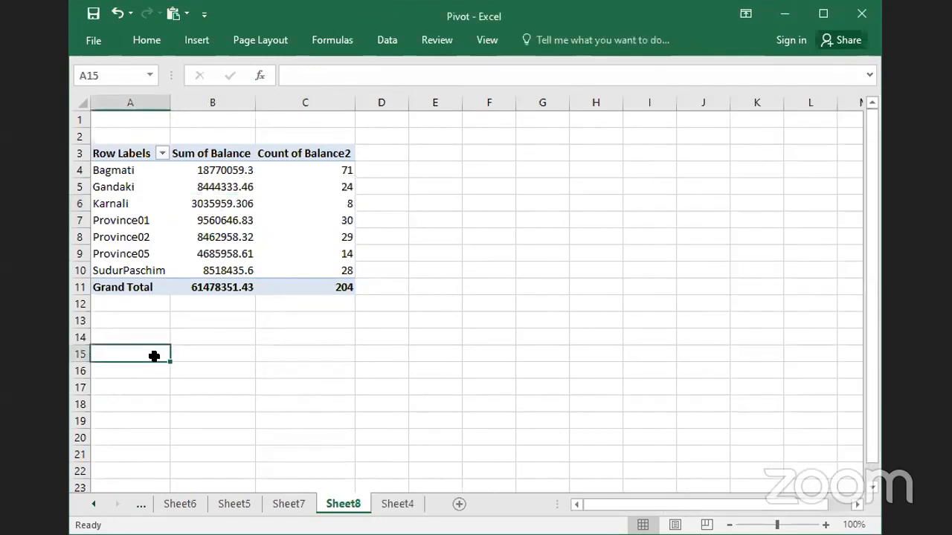
{"action": "left_click", "coordinate": [136, 247]}
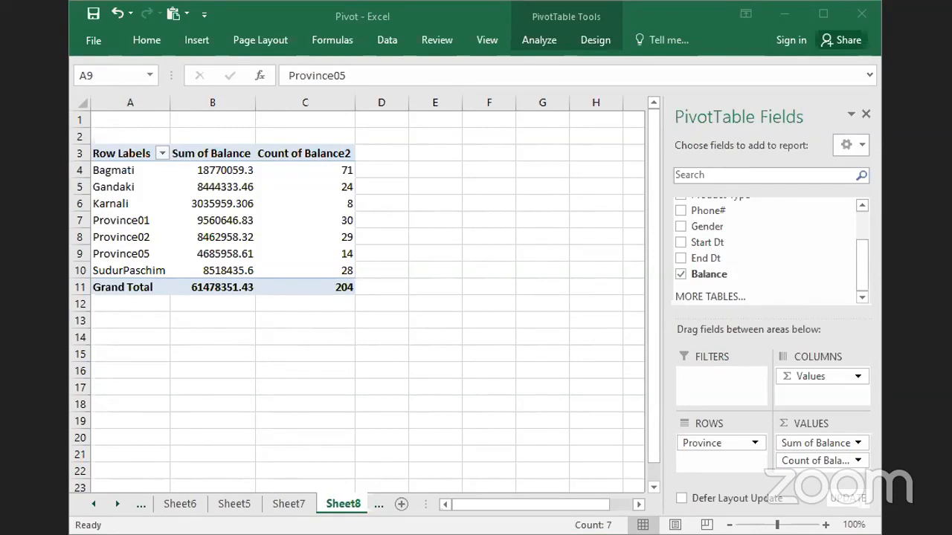
{"action": "left_click", "coordinate": [179, 353]}
{"action": "left_click", "coordinate": [123, 237]}
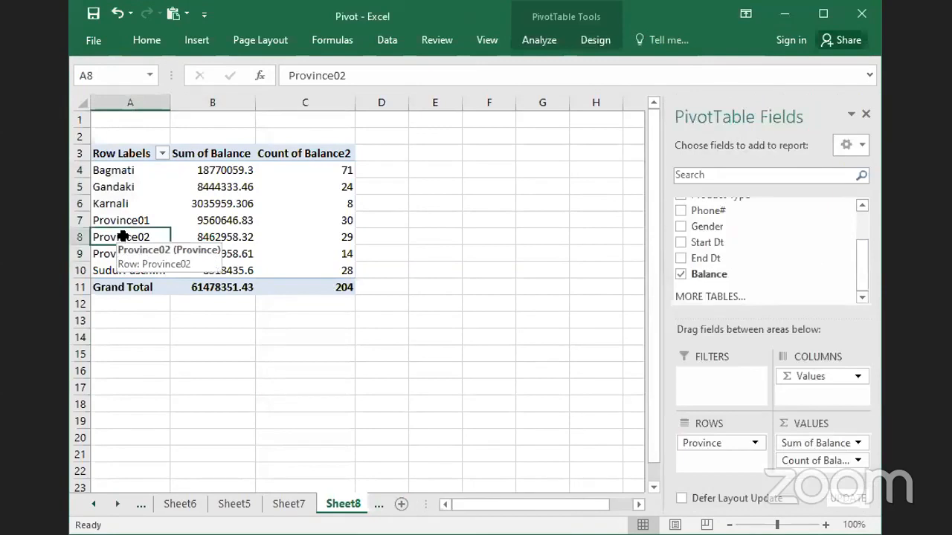
- Create a PivotTable at cell A16 of Sheet8 from the customer data in Sheet4, range A1:I205
{"action": "left_click", "coordinate": [119, 371]}
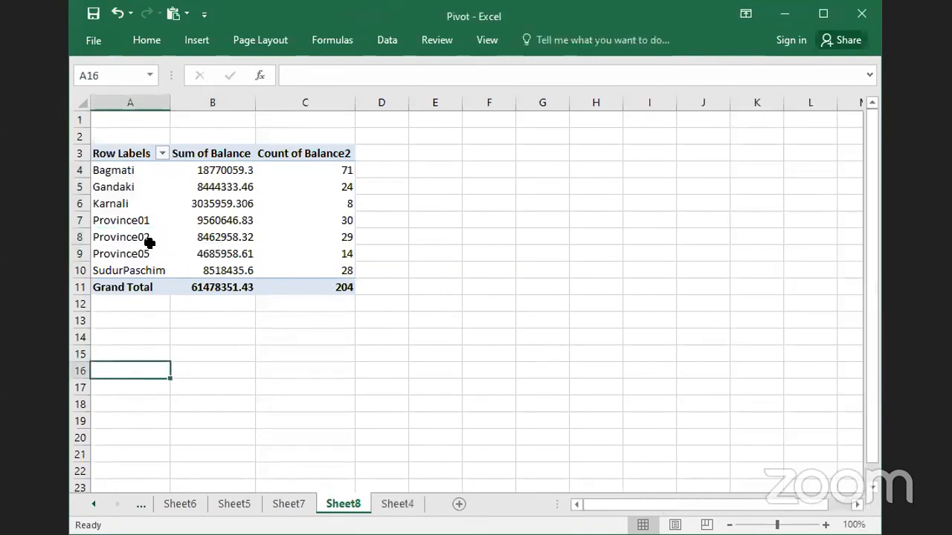
{"action": "left_click", "coordinate": [191, 43]}
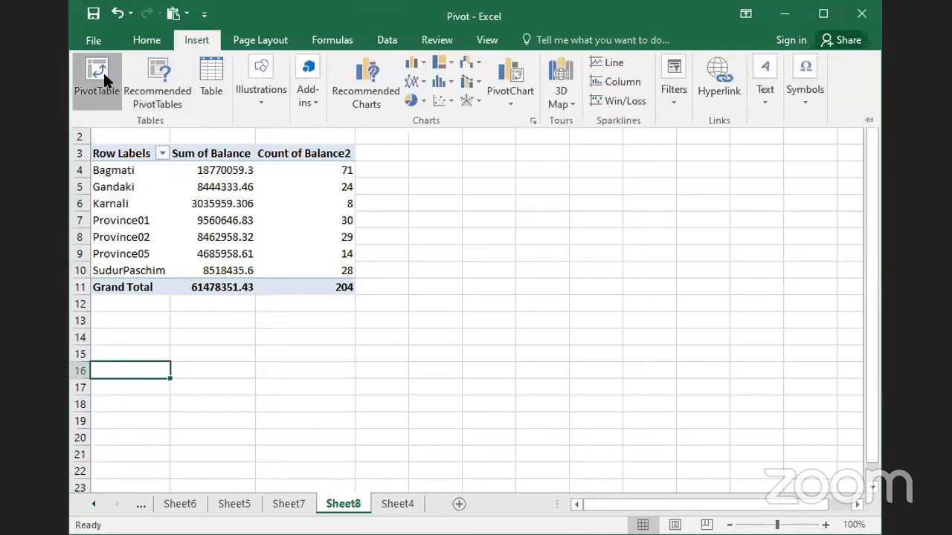
{"action": "left_click", "coordinate": [103, 71]}
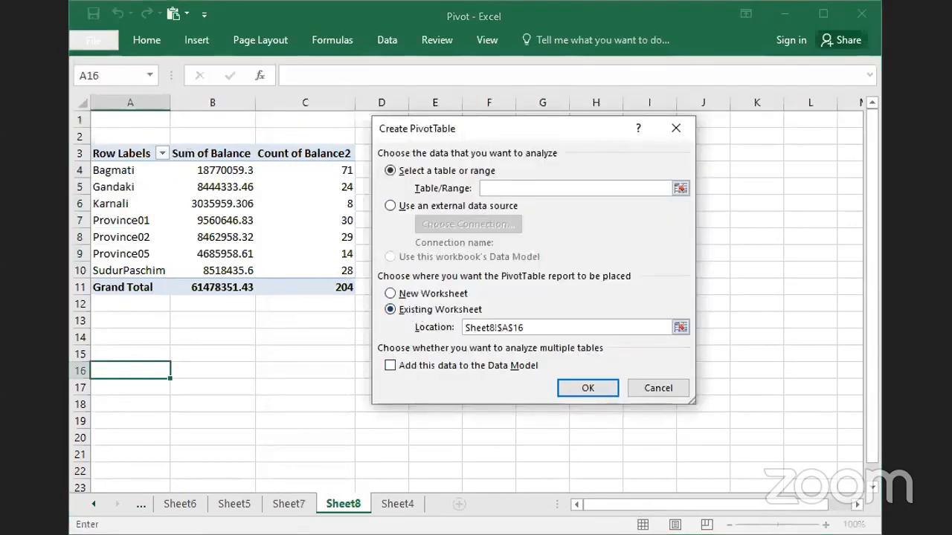
{"action": "left_click", "coordinate": [396, 506]}
{"action": "left_click", "coordinate": [310, 380]}
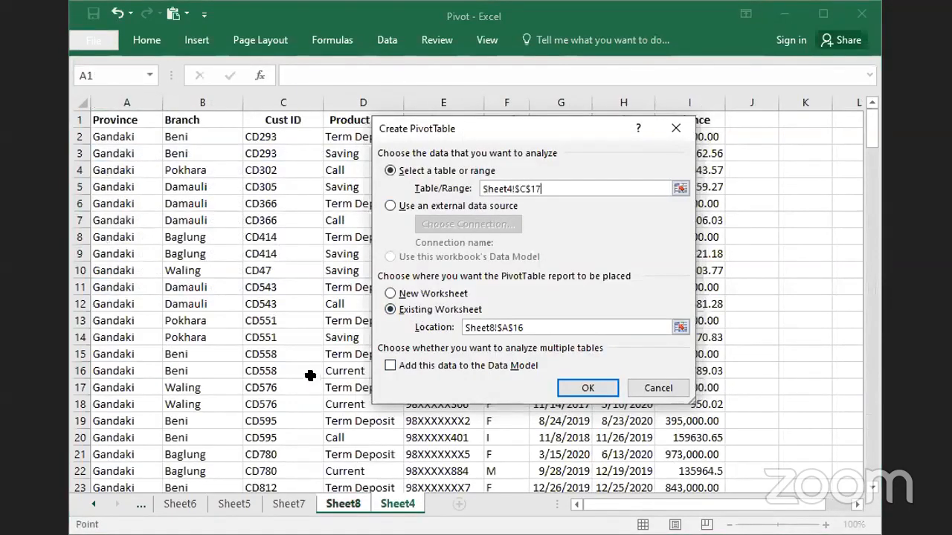
{"action": "key", "text": "ctrl+a"}
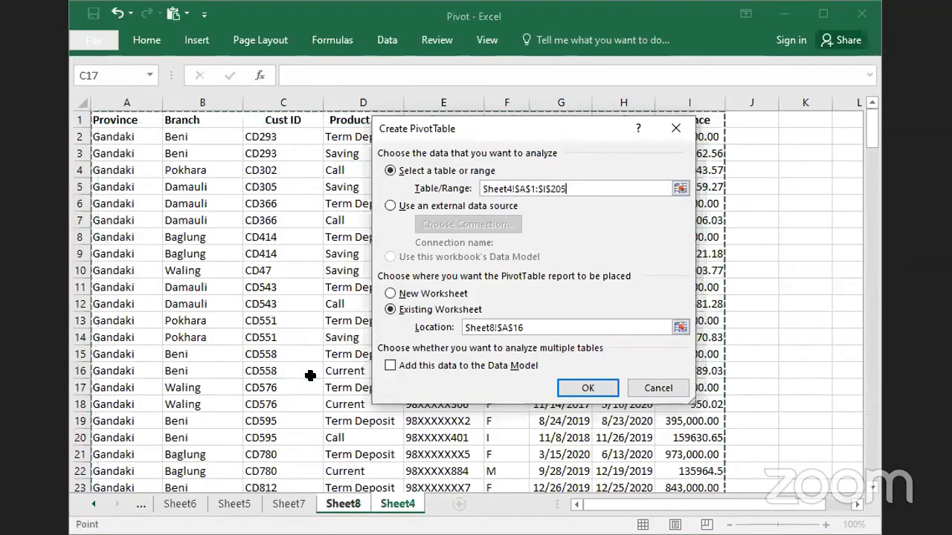
{"action": "left_click", "coordinate": [584, 388]}
{"action": "left_click", "coordinate": [584, 388]}
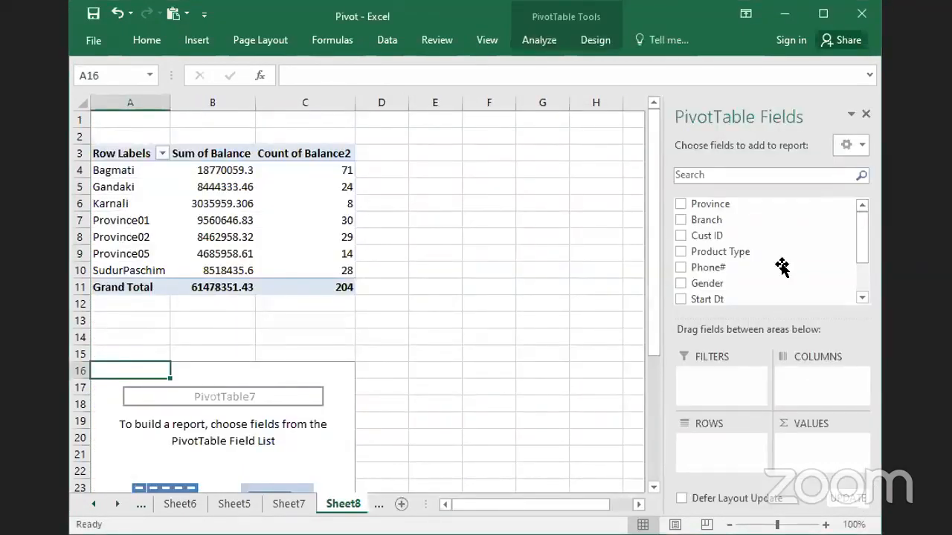
- Add Province and Product Type to the rows and Balance to the values of the PivotTable at A16
{"action": "left_click", "coordinate": [681, 203]}
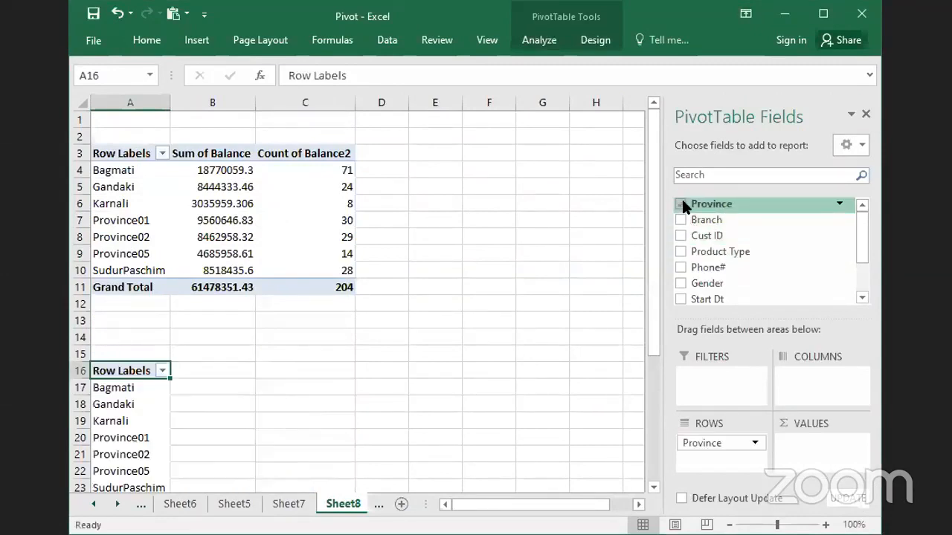
{"action": "left_click", "coordinate": [680, 251]}
{"action": "scroll", "coordinate": [863, 257], "scroll_direction": "down", "scroll_amount": 2}
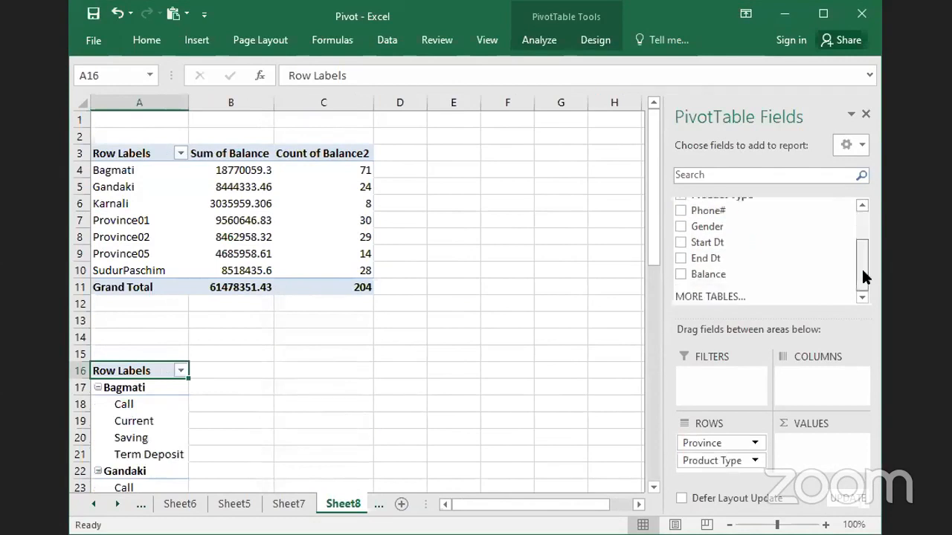
{"action": "left_click", "coordinate": [681, 273]}
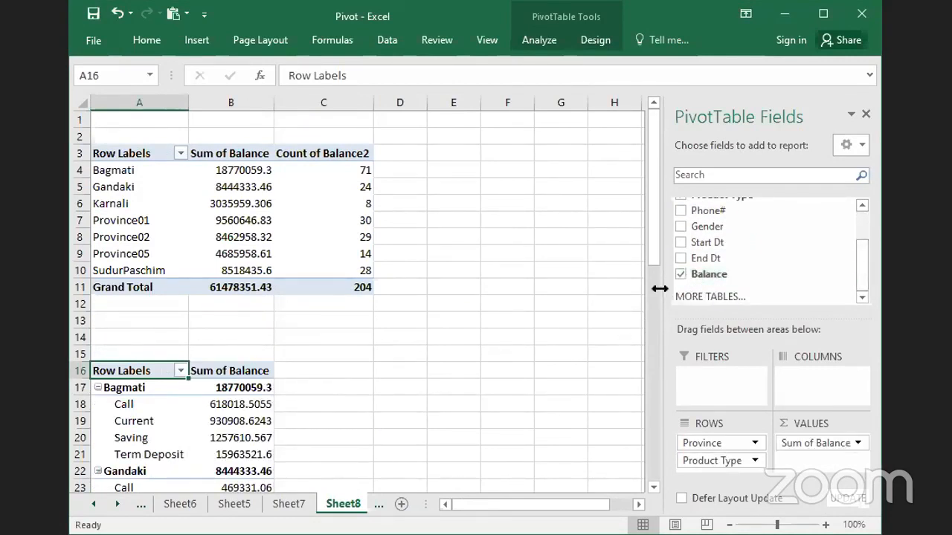
- Move the Product Type field from the rows to the columns of the PivotTable
{"action": "left_click_drag", "start_coordinate": [861, 264], "coordinate": [862, 213]}
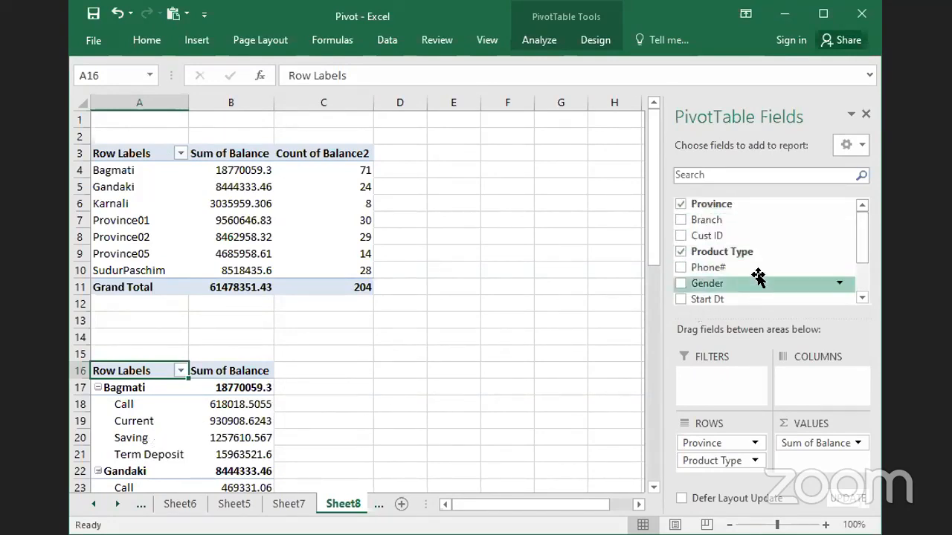
{"action": "left_click_drag", "start_coordinate": [863, 251], "coordinate": [862, 276]}
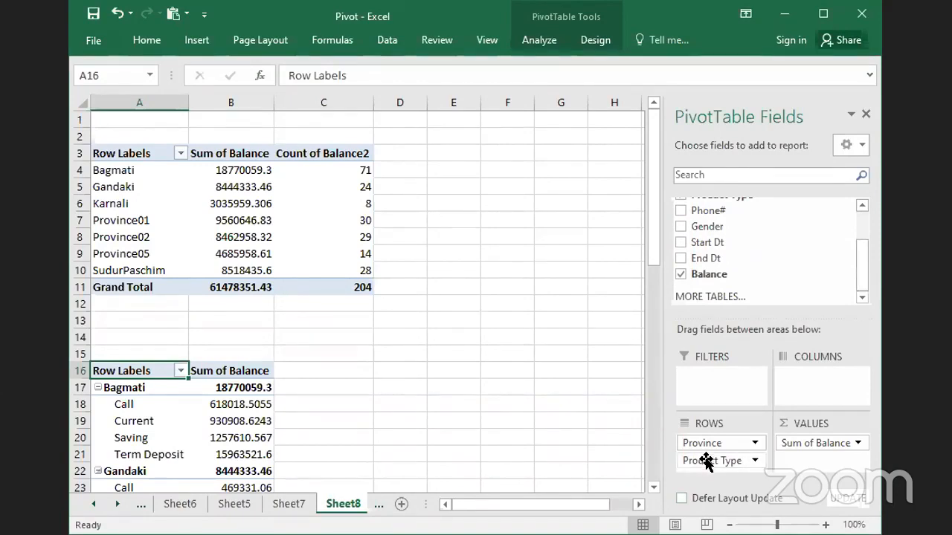
{"action": "left_click_drag", "start_coordinate": [706, 461], "coordinate": [810, 385]}
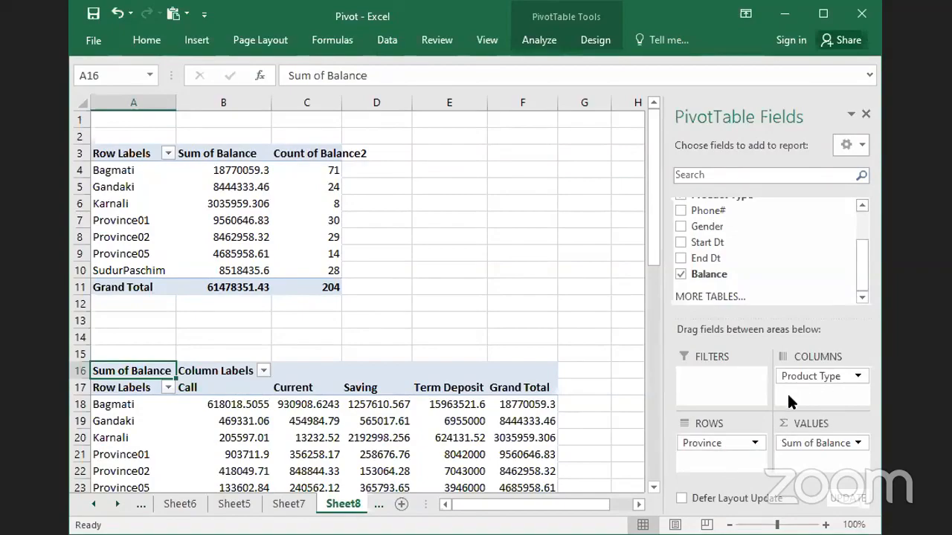
- Examine the balance sums for each province and product type in the lower PivotTable, selecting B18:E24
{"action": "left_click", "coordinate": [439, 333]}
{"action": "scroll", "coordinate": [446, 329], "scroll_direction": "down", "scroll_amount": 2}
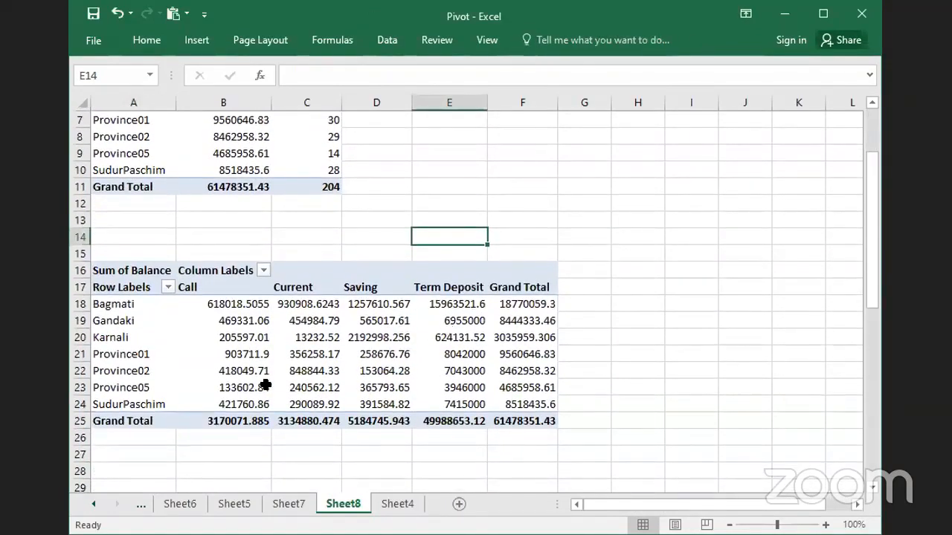
{"action": "left_click", "coordinate": [248, 363]}
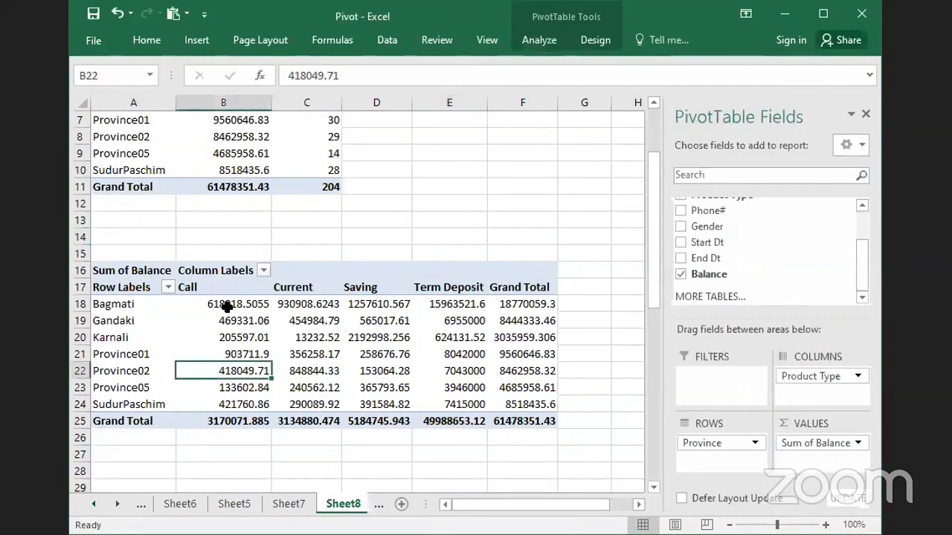
{"action": "left_click_drag", "start_coordinate": [223, 305], "coordinate": [444, 397]}
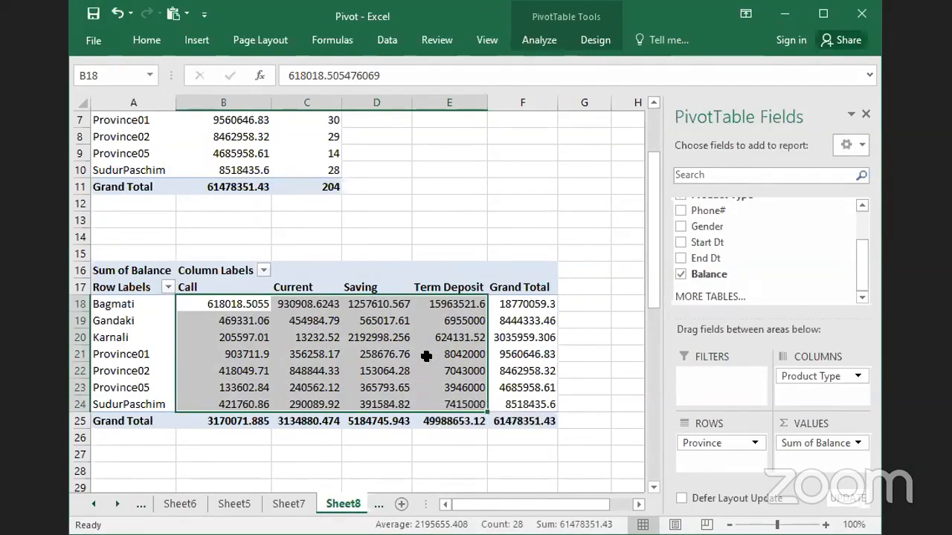
{"action": "left_click", "coordinate": [318, 354]}
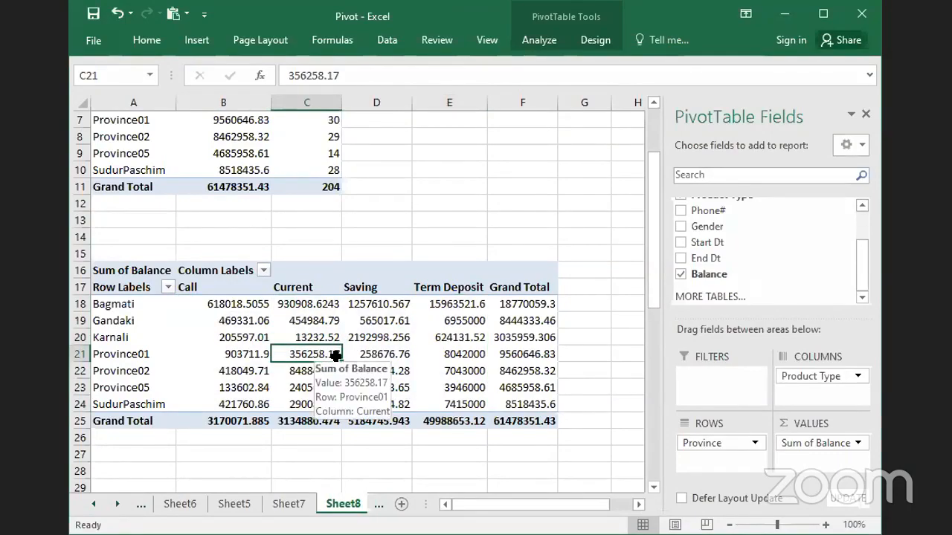
{"action": "right_click", "coordinate": [265, 332]}
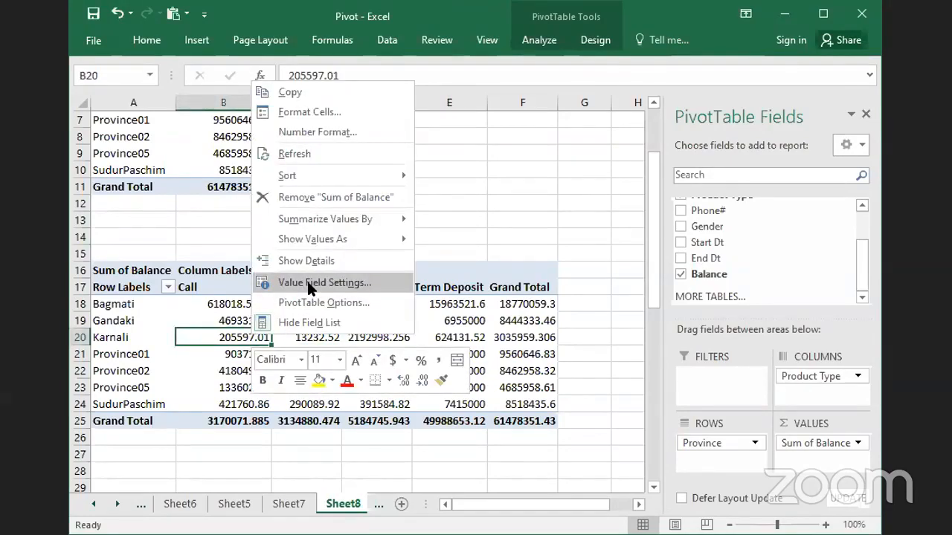
{"action": "left_click", "coordinate": [223, 337]}
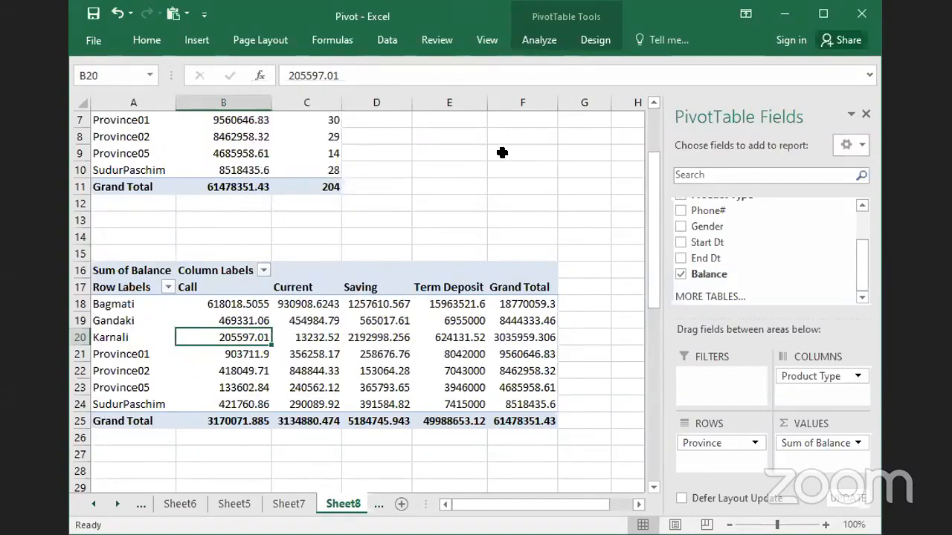
{"action": "left_click", "coordinate": [540, 44]}
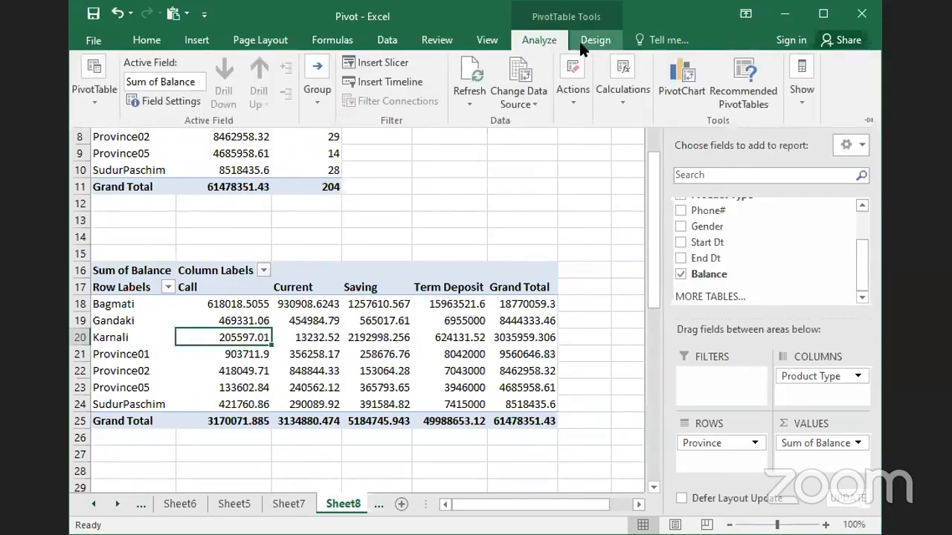
{"action": "left_click", "coordinate": [513, 192]}
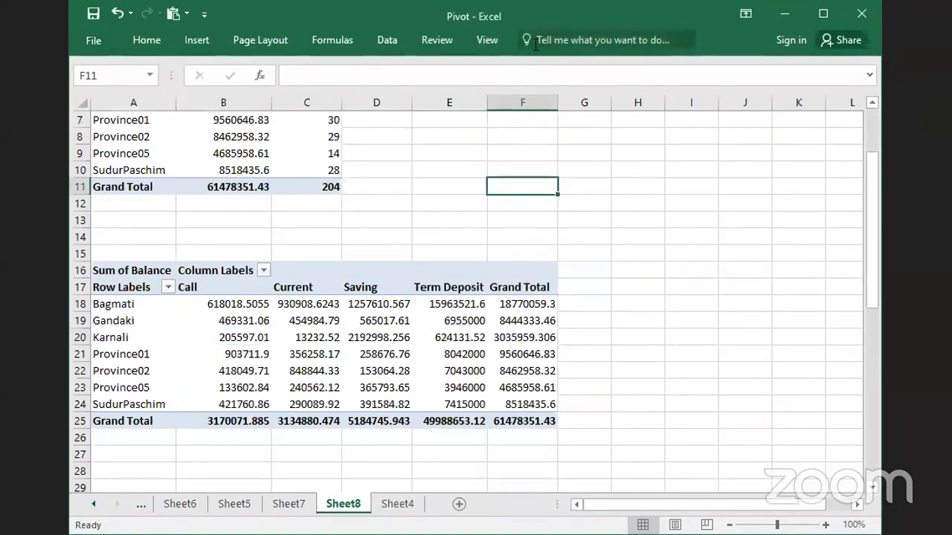
{"action": "left_click", "coordinate": [409, 320]}
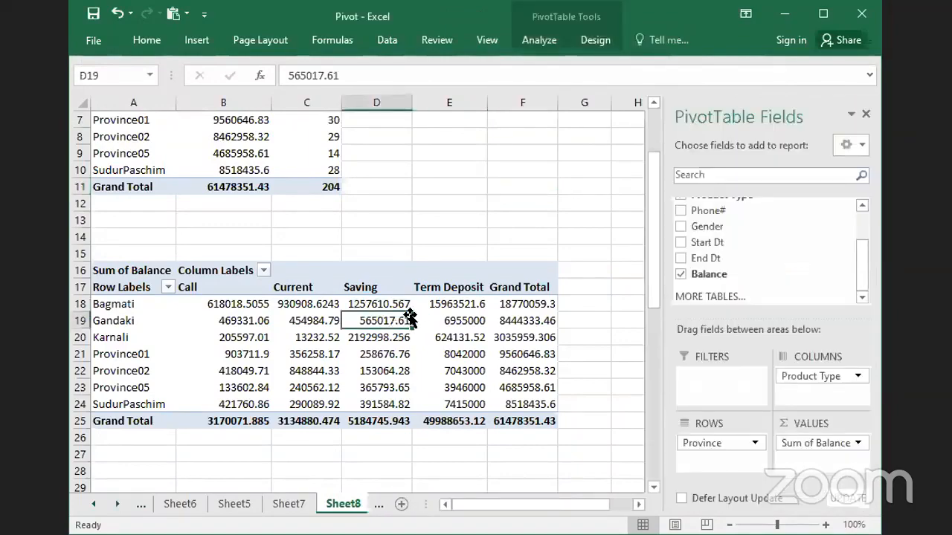
{"action": "left_click", "coordinate": [539, 41]}
{"action": "left_click", "coordinate": [601, 41]}
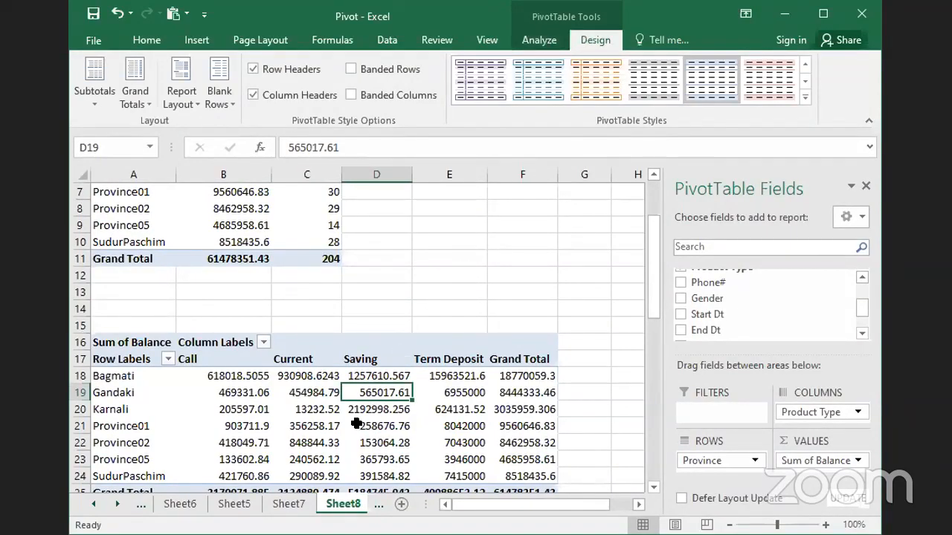
{"action": "mouse_move", "coordinate": [357, 422]}
{"action": "left_click", "coordinate": [549, 43]}
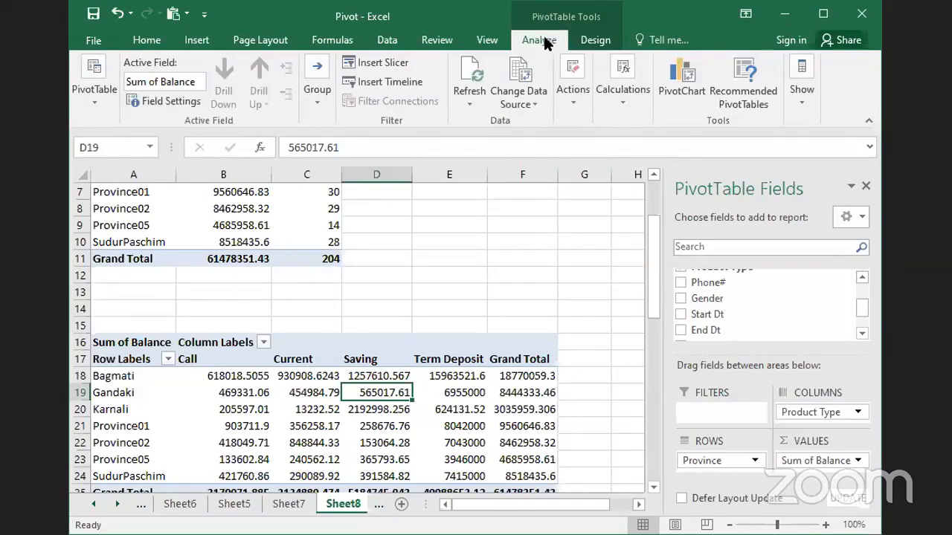
{"action": "left_click", "coordinate": [154, 96]}
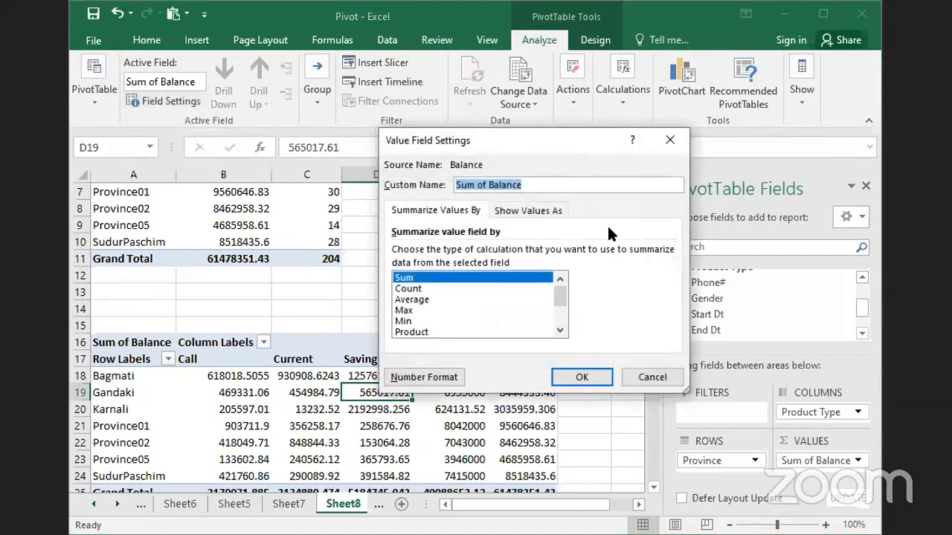
{"action": "left_click", "coordinate": [670, 140]}
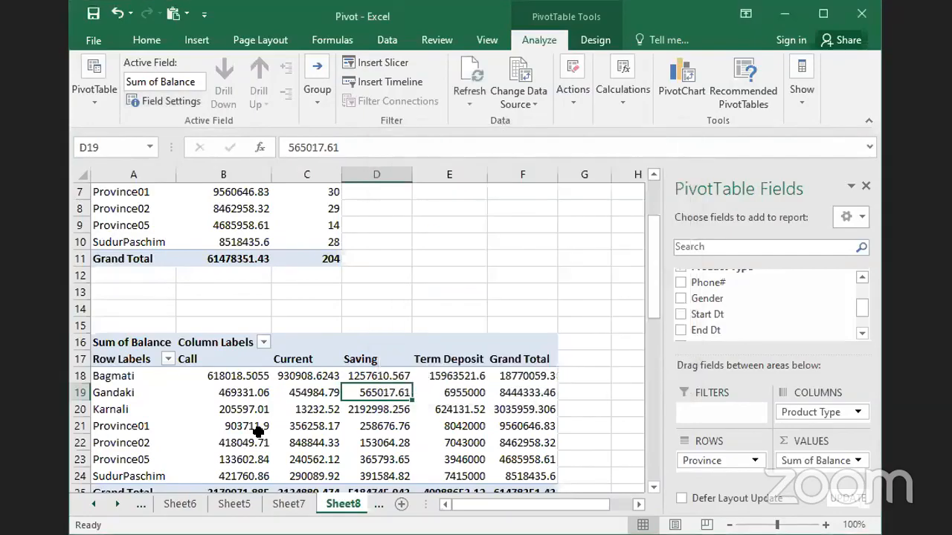
- Show the Sum of Balance values in the lower PivotTable as % of Grand Total
{"action": "left_click", "coordinate": [251, 425]}
{"action": "right_click", "coordinate": [253, 427]}
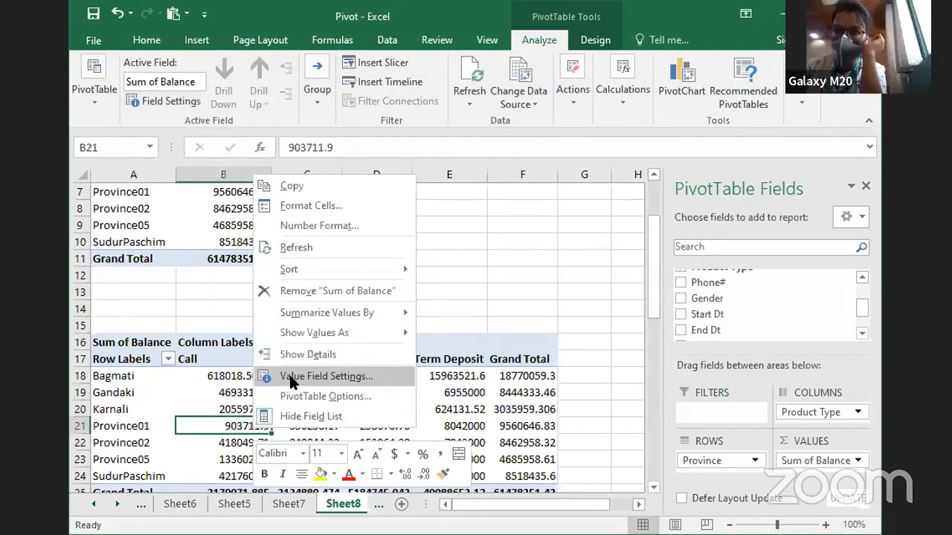
{"action": "left_click", "coordinate": [291, 377]}
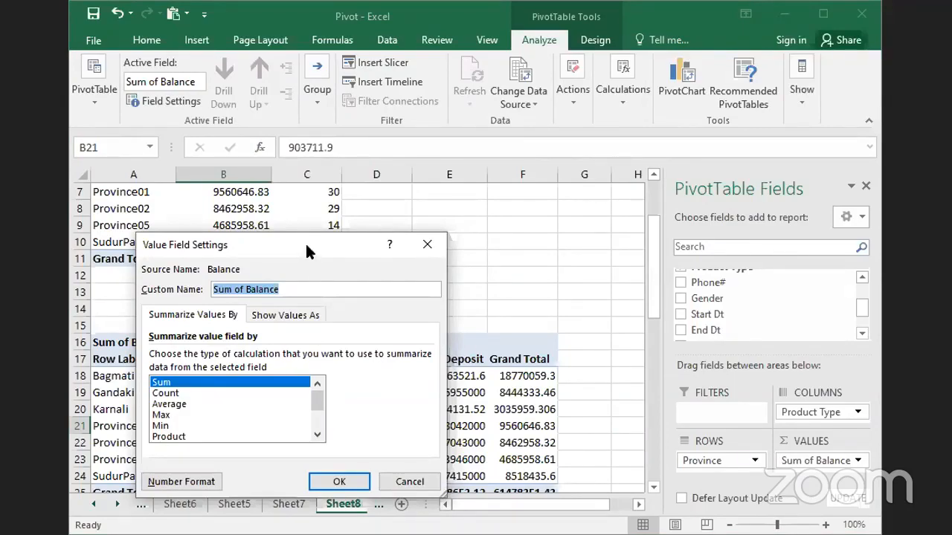
{"action": "left_click_drag", "start_coordinate": [306, 244], "coordinate": [498, 169]}
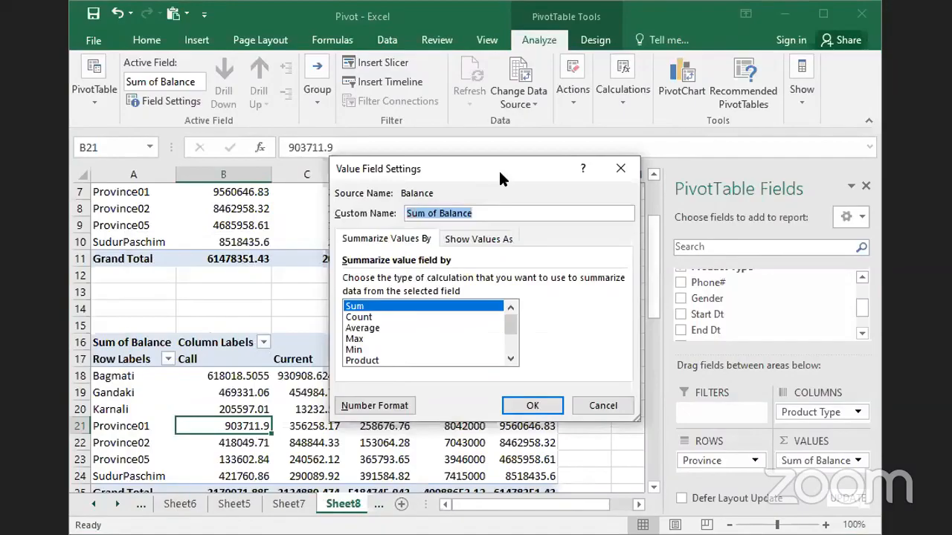
{"action": "left_click", "coordinate": [410, 236]}
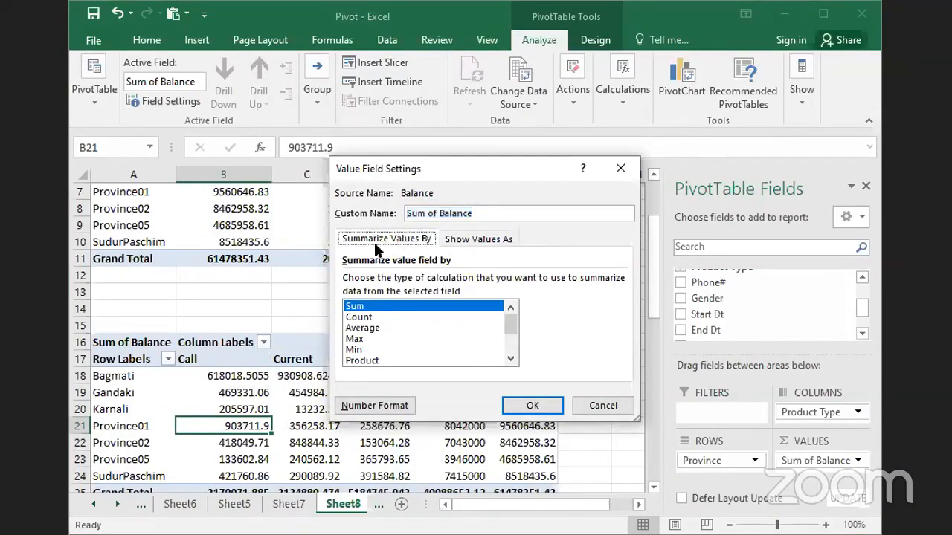
{"action": "left_click", "coordinate": [469, 239]}
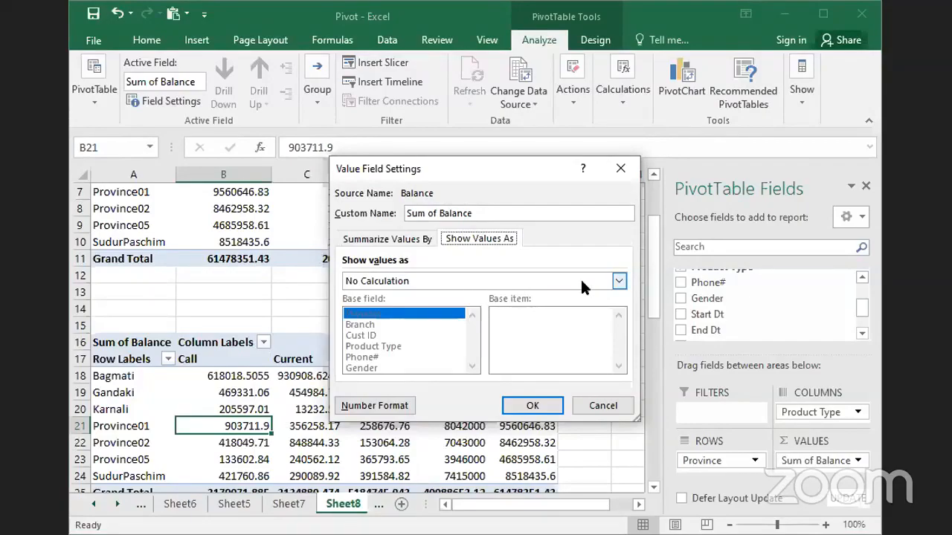
{"action": "left_click", "coordinate": [618, 280]}
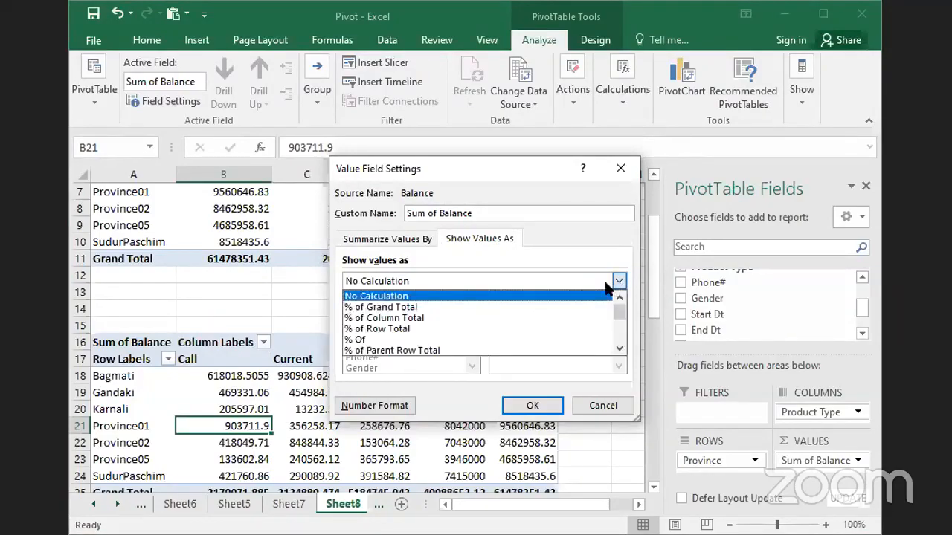
{"action": "left_click", "coordinate": [397, 307]}
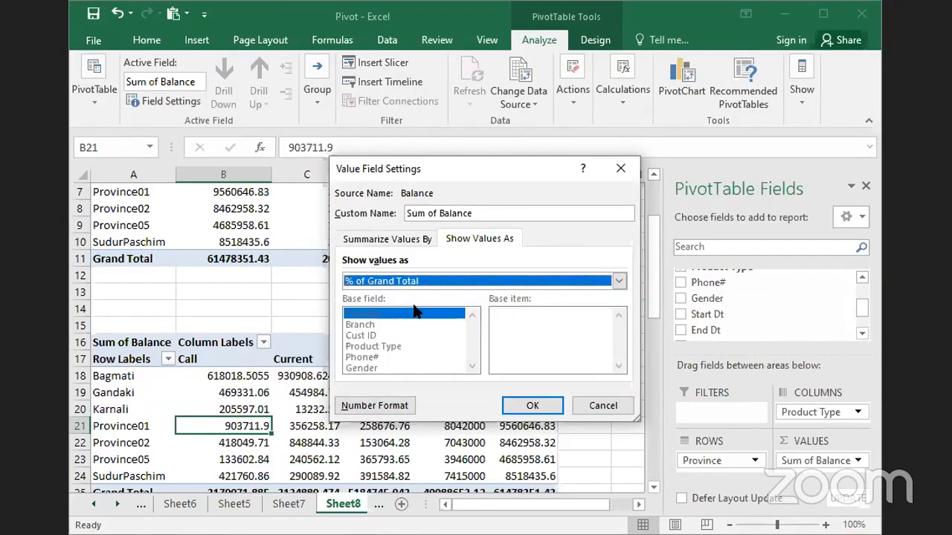
{"action": "left_click", "coordinate": [622, 279]}
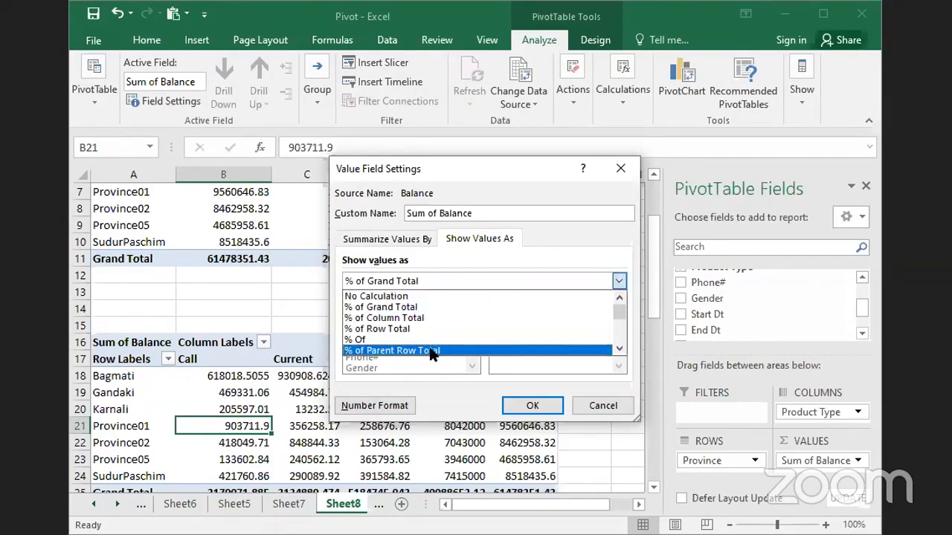
{"action": "left_click", "coordinate": [386, 307]}
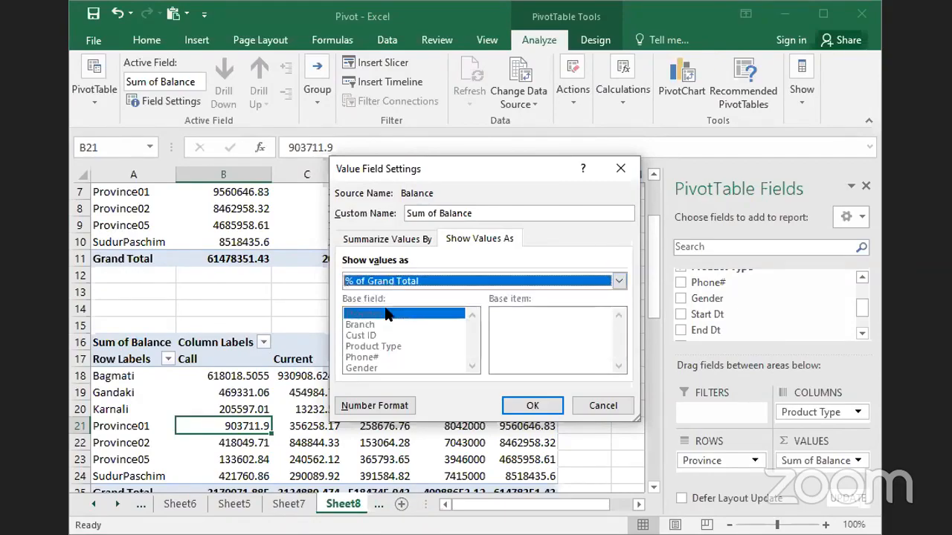
{"action": "left_click", "coordinate": [532, 408]}
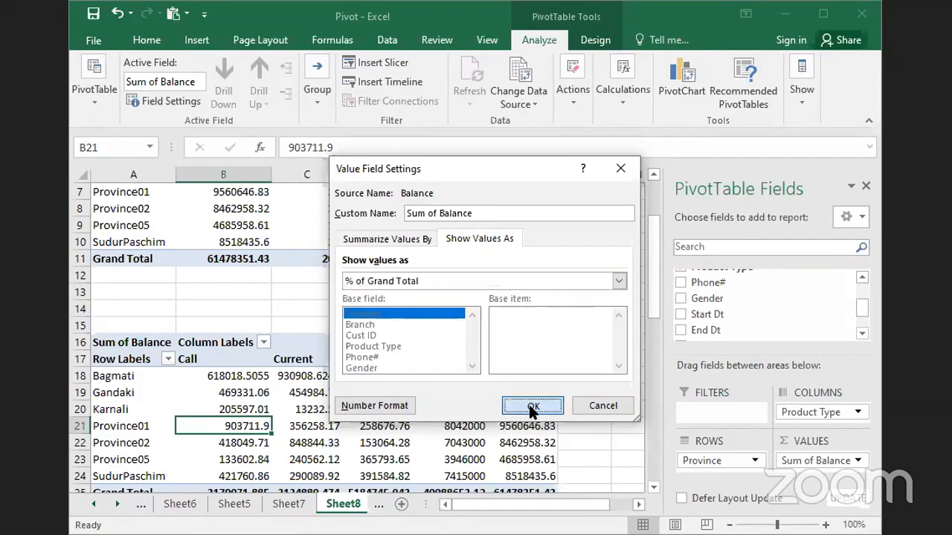
{"action": "left_click", "coordinate": [546, 404]}
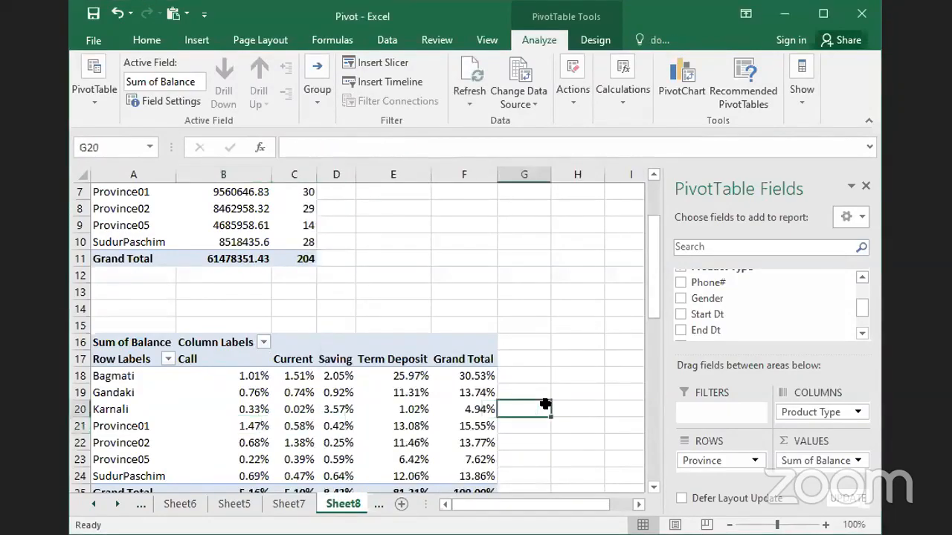
{"action": "left_click", "coordinate": [564, 403]}
{"action": "scroll", "coordinate": [564, 404], "scroll_direction": "down", "scroll_amount": 1}
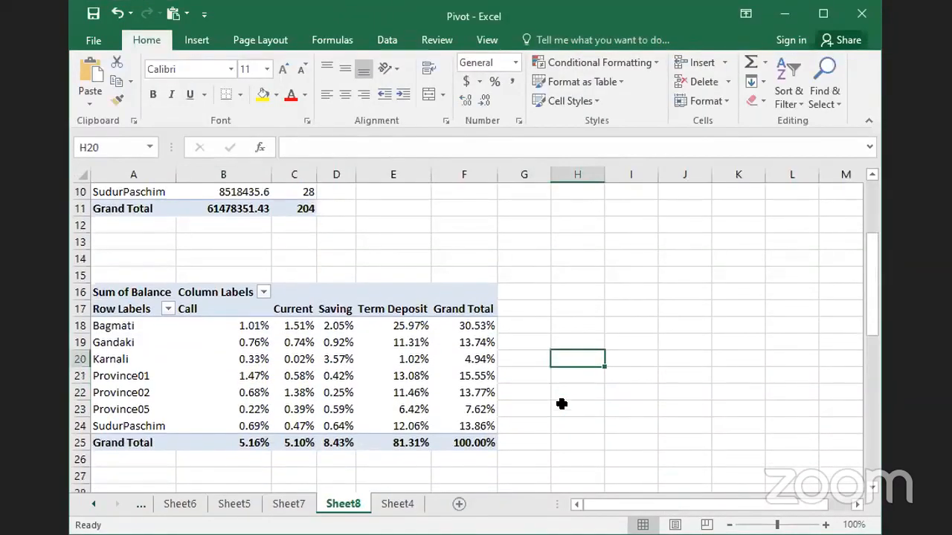